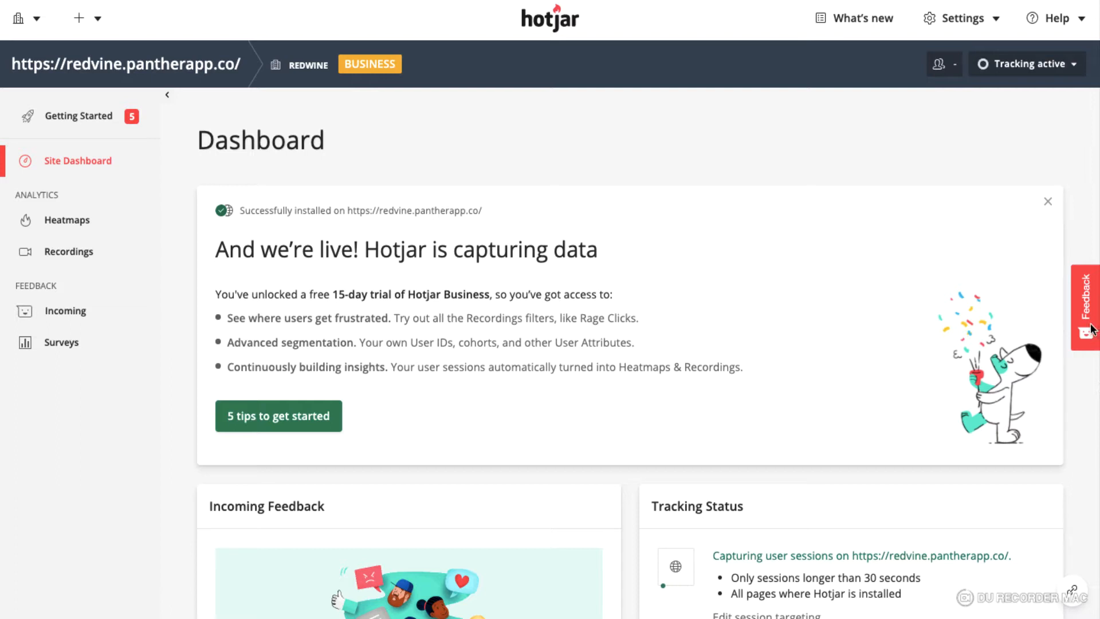
Try out the site's feedback widget by choosing the Hate rating, then close it
click(1082, 307)
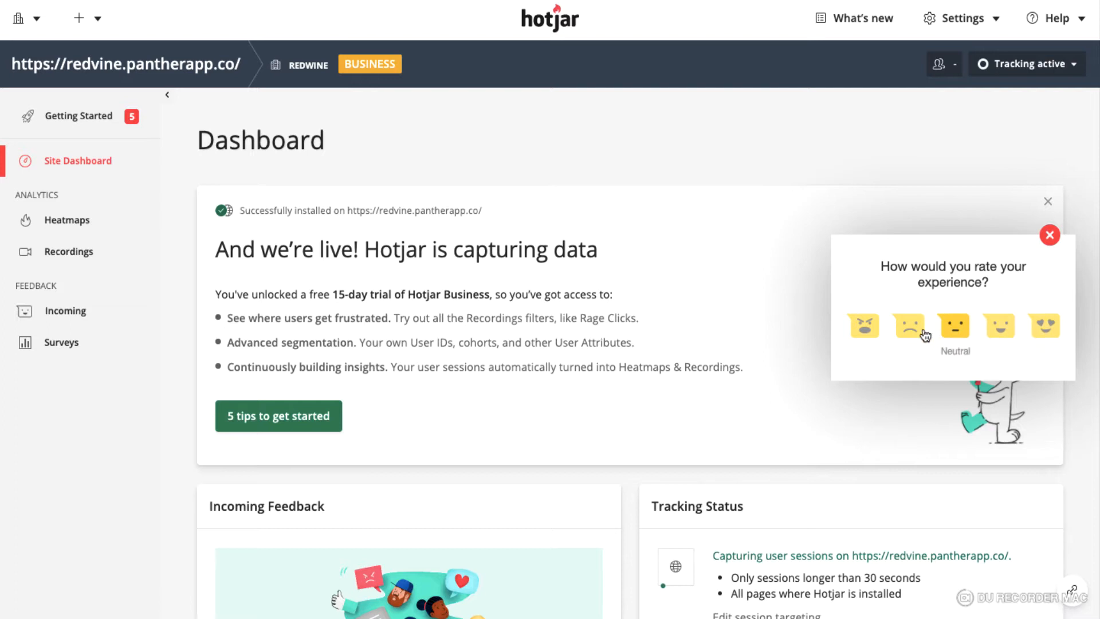
click(867, 328)
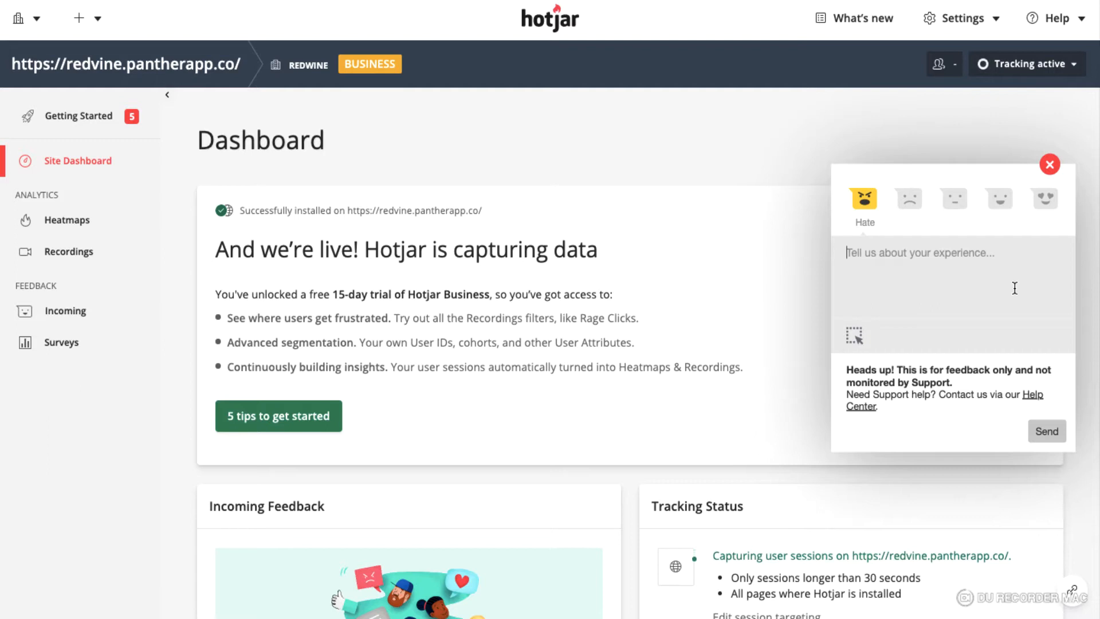
click(1049, 165)
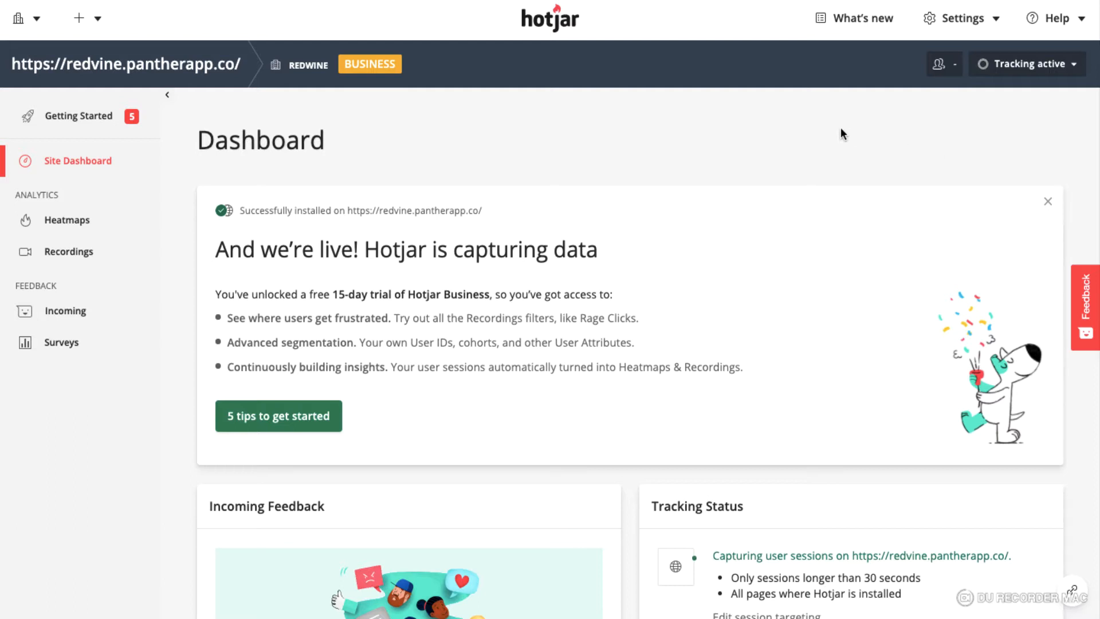
click(809, 1)
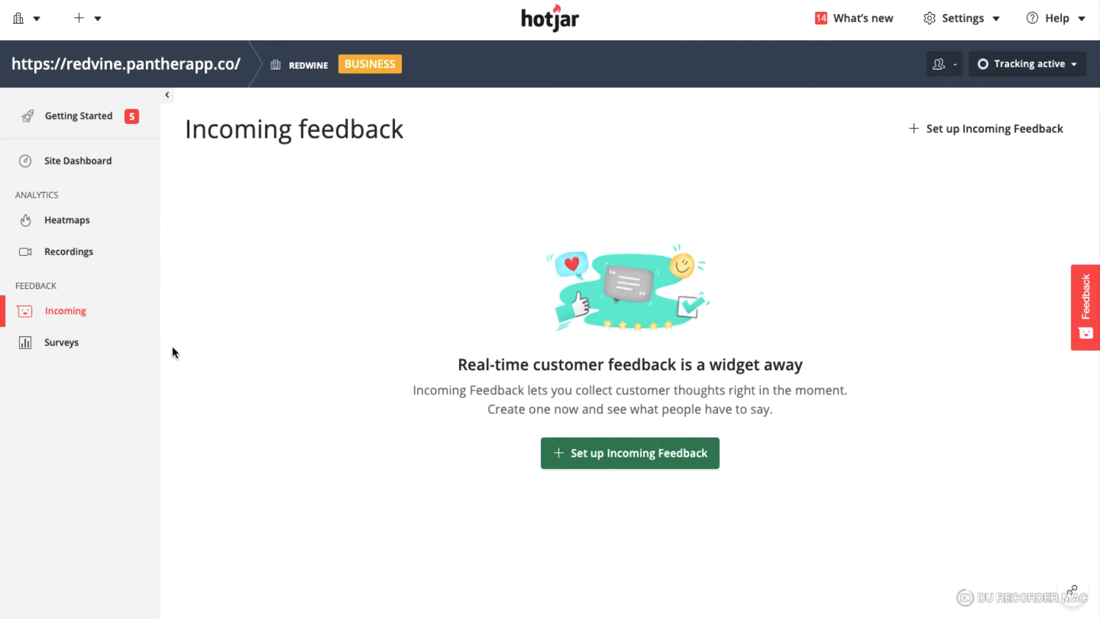
Start setting up an Incoming Feedback widget and review the widget position options
click(631, 448)
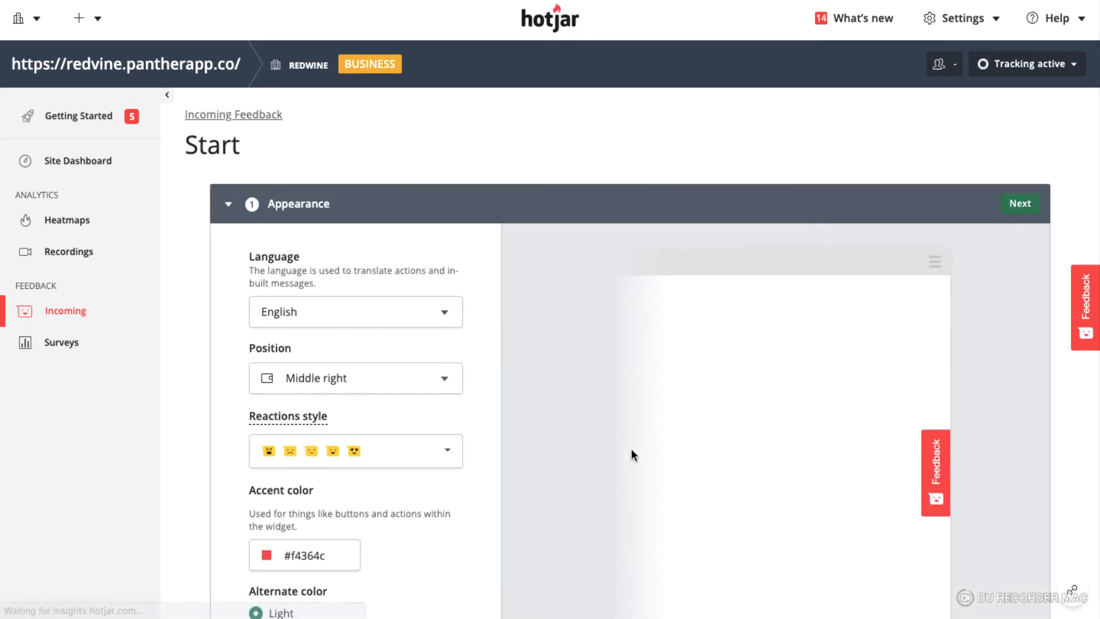
scroll(559, 447, down, 3)
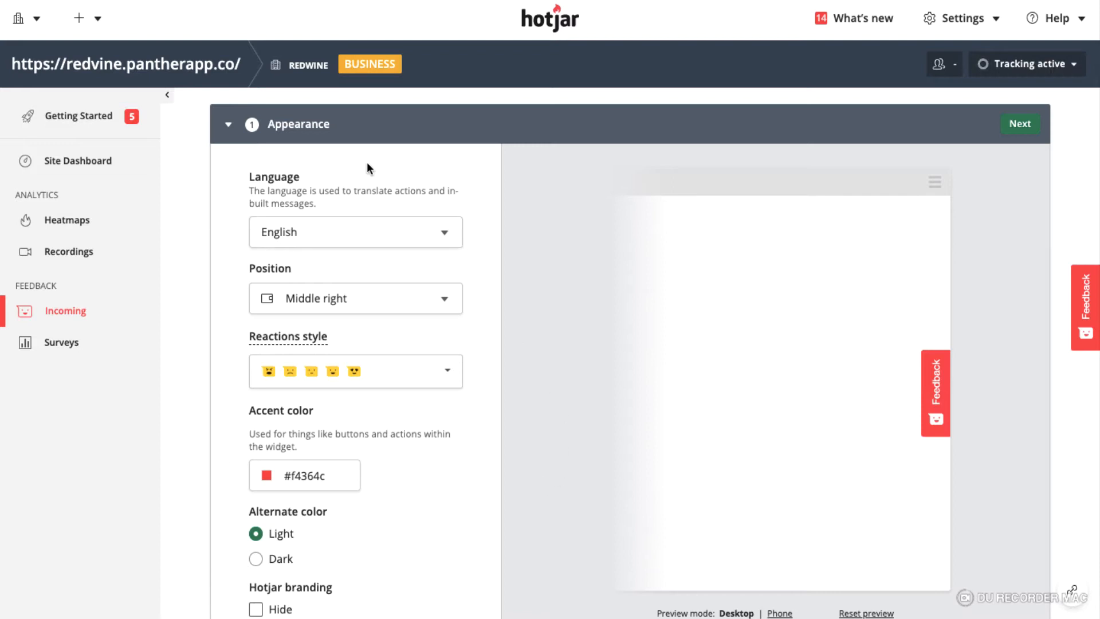
scroll(312, 207, down, 1)
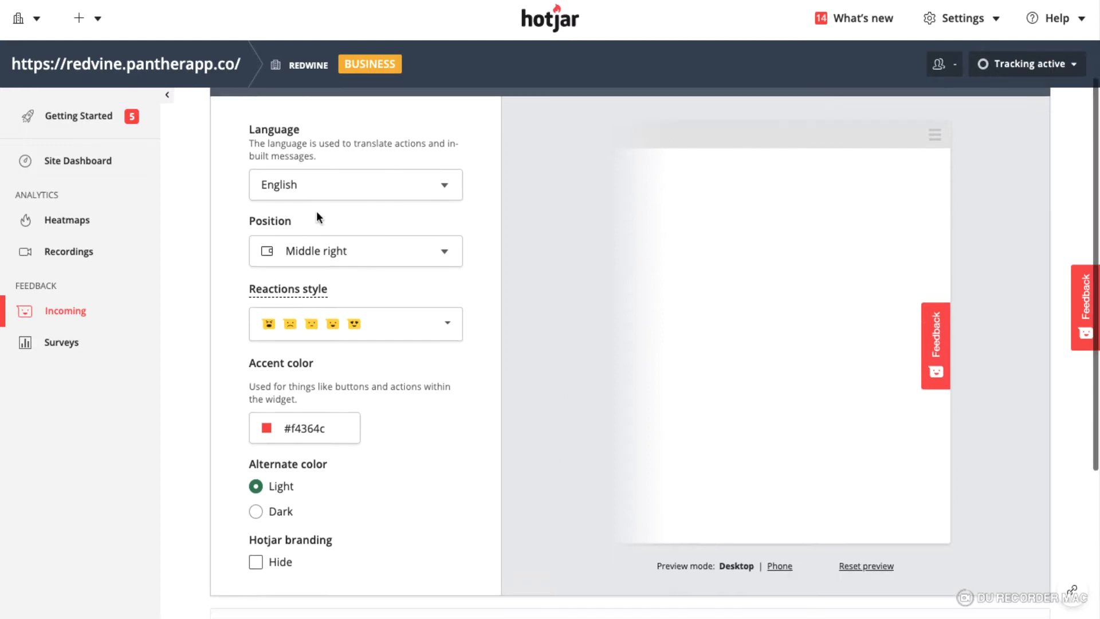
click(335, 251)
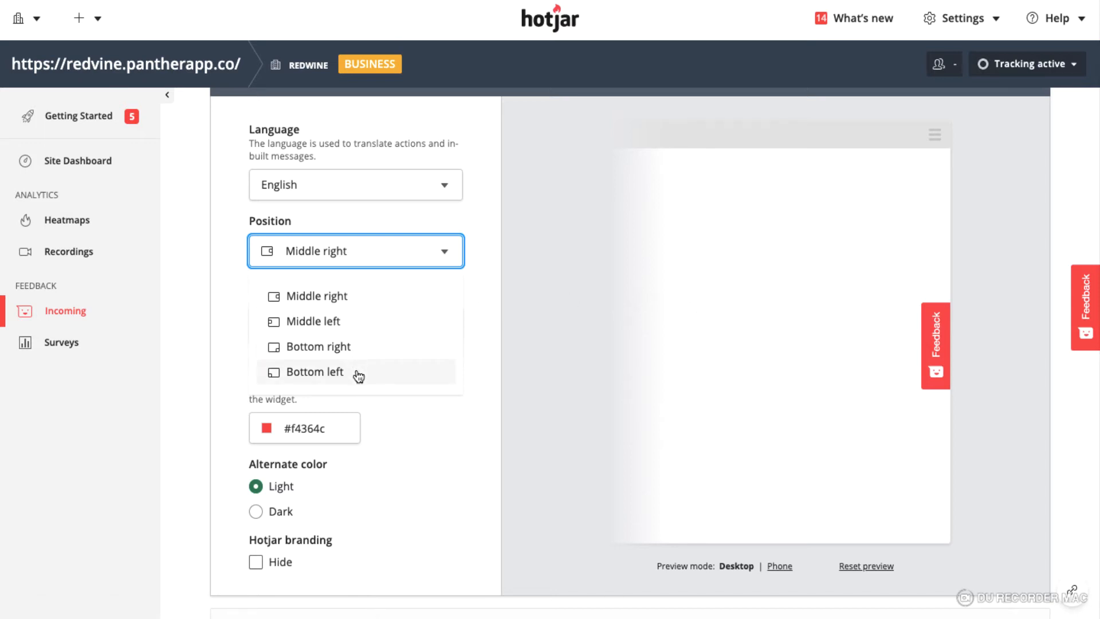
click(497, 297)
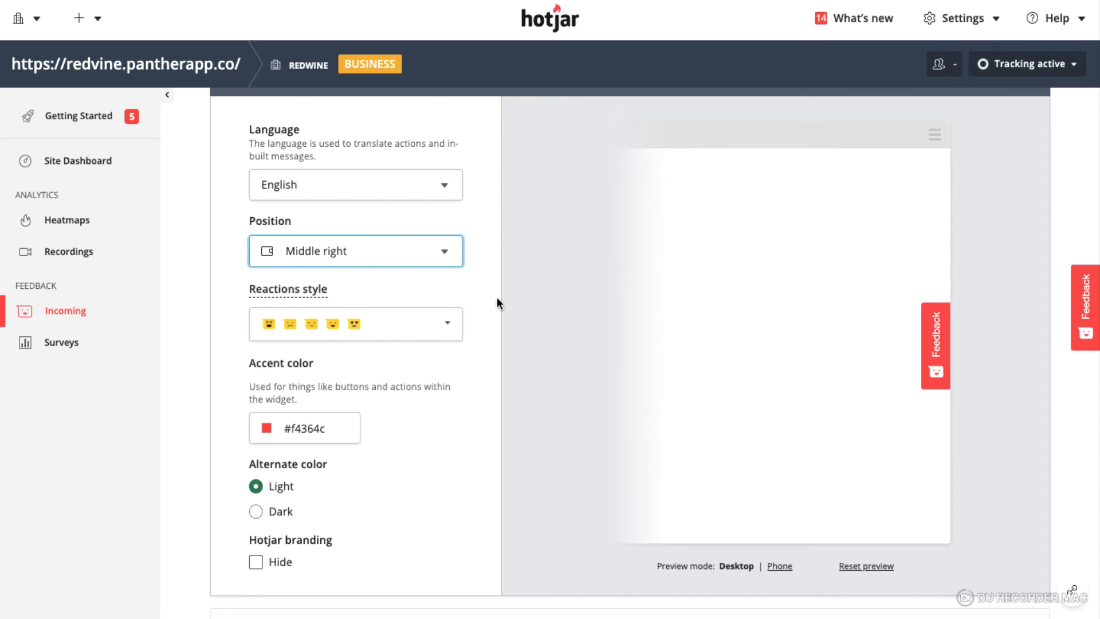
Review the available reactions styles without changing the selection
scroll(392, 430, down, 1)
click(386, 302)
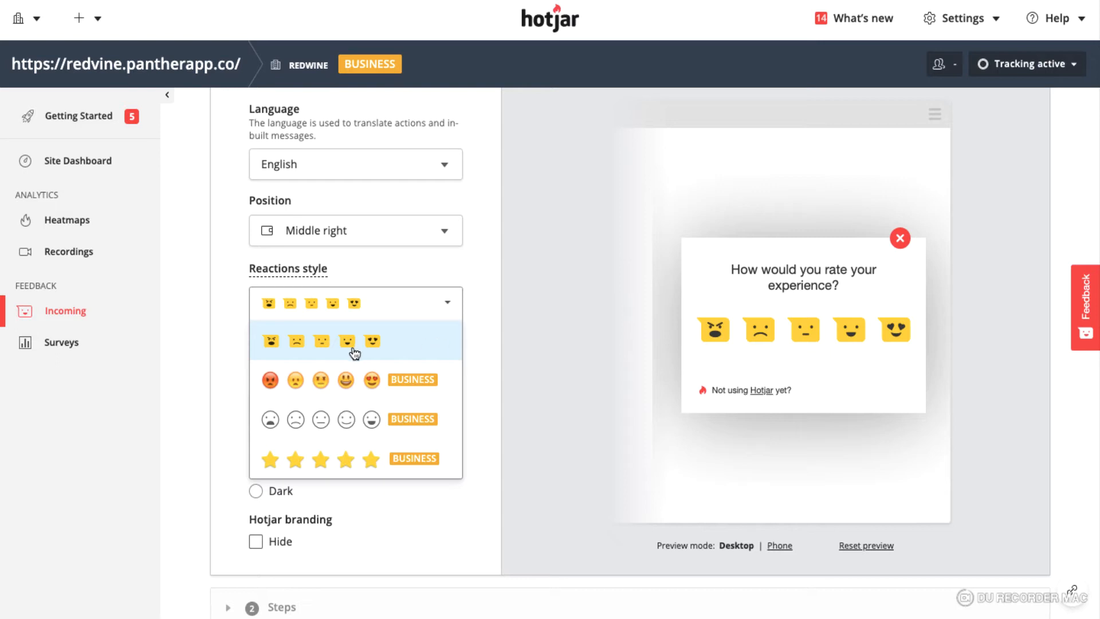
scroll(390, 415, down, 1)
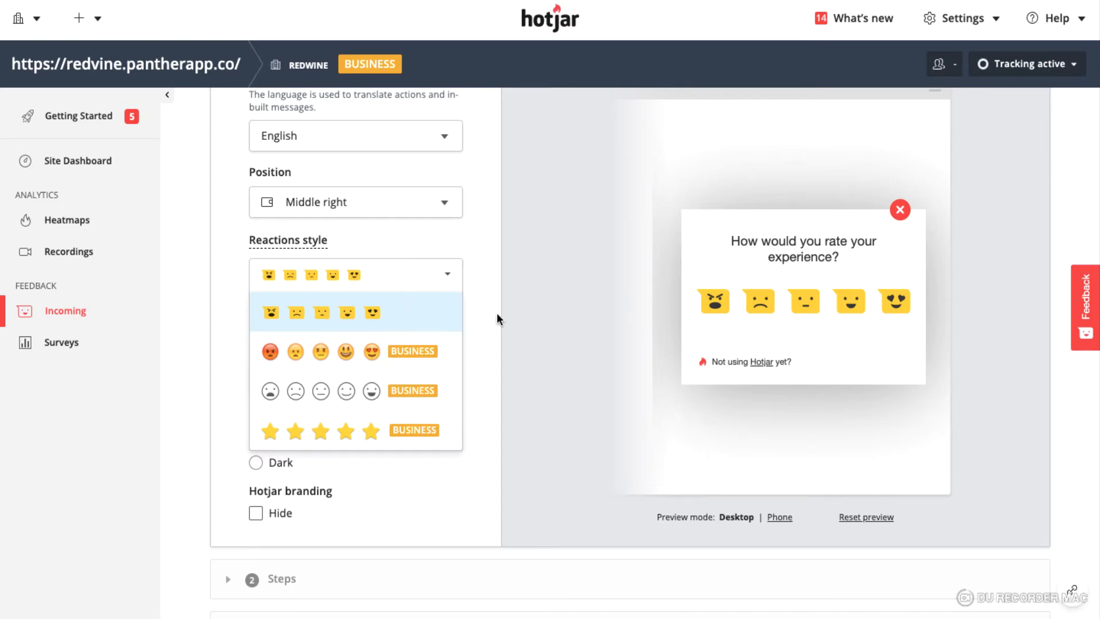
click(481, 322)
Switch the alternate colour to Dark and back to Light
scroll(382, 407, down, 2)
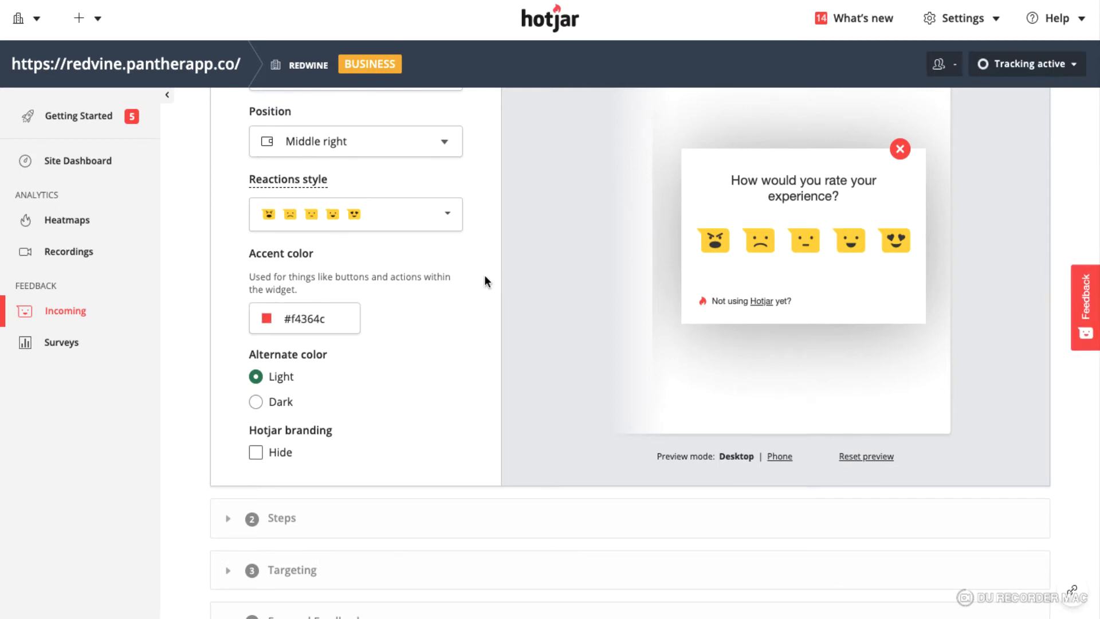
scroll(349, 342, down, 1)
click(256, 352)
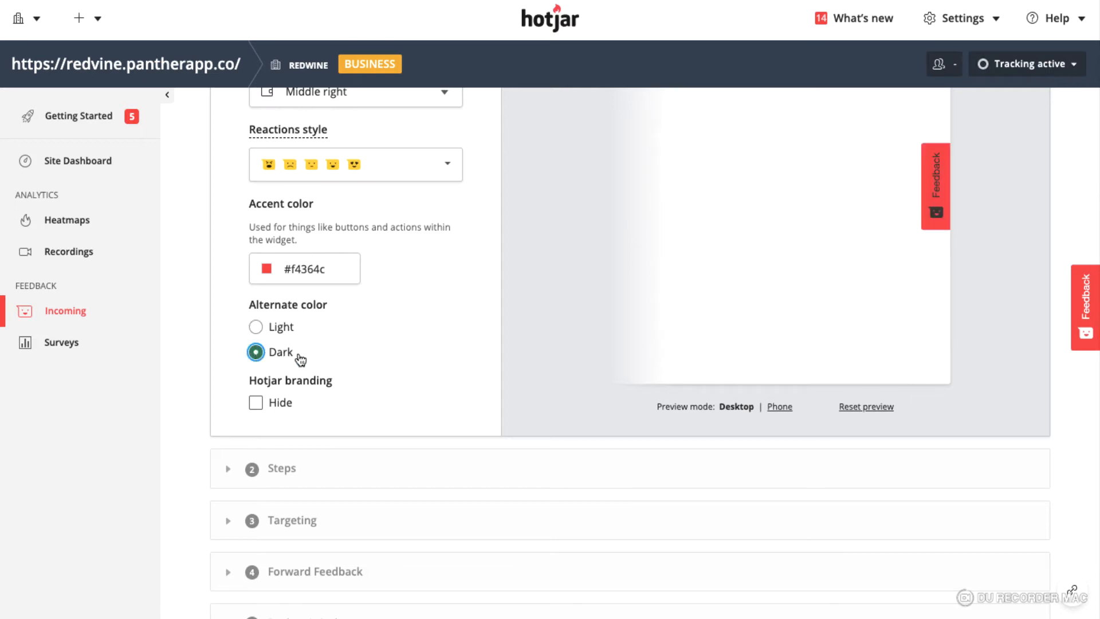
click(262, 331)
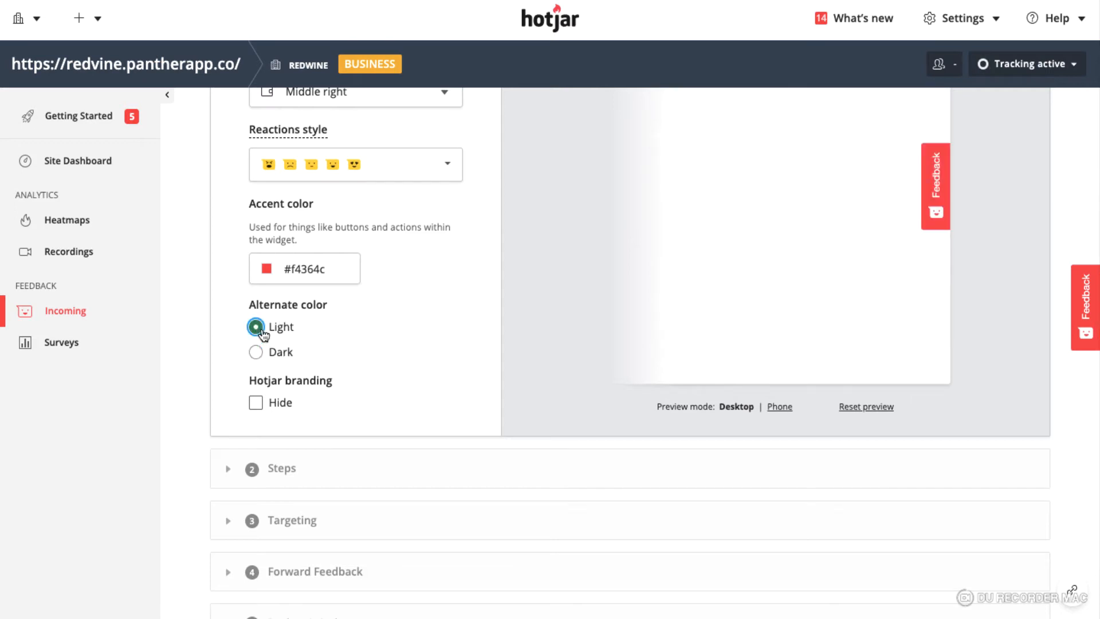
Hide the Hotjar branding and collapse the Appearance section
scroll(350, 390, down, 1)
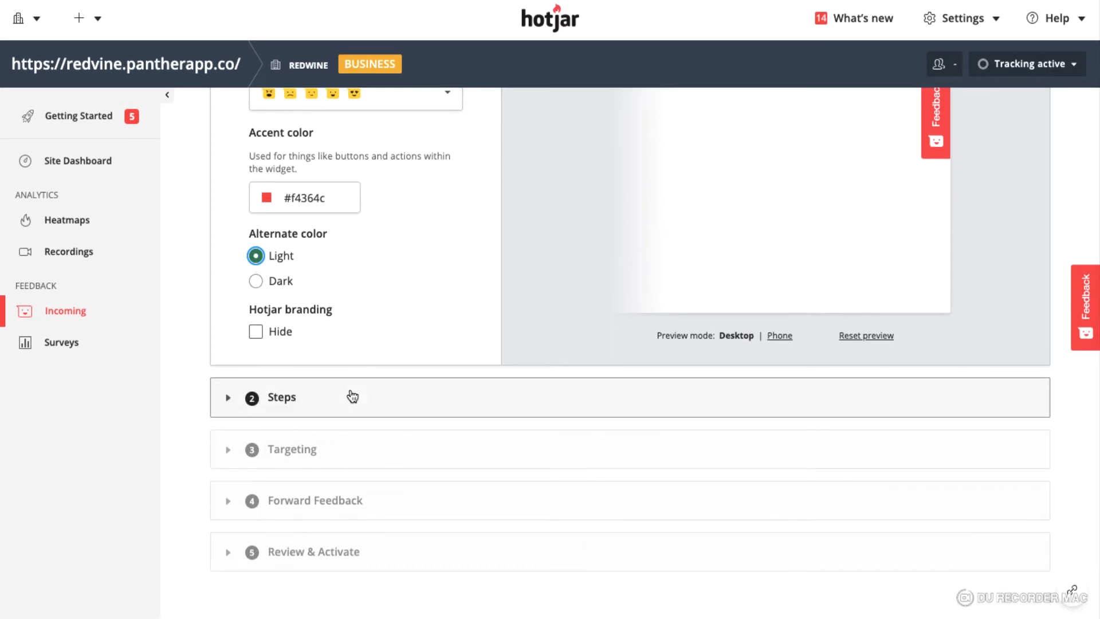
click(257, 331)
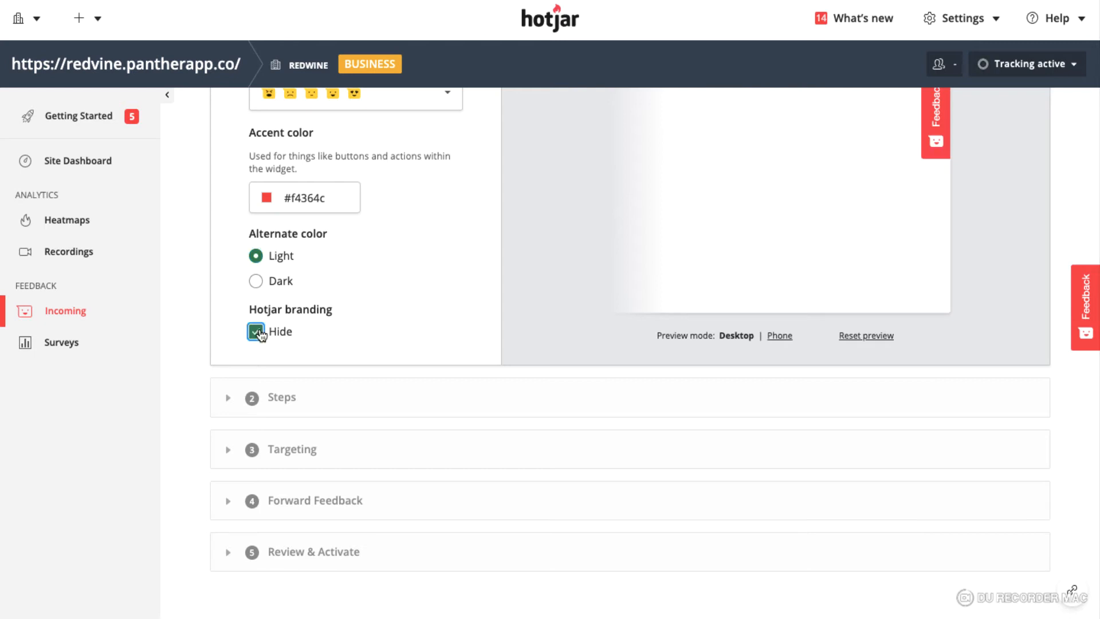
scroll(431, 267, up, 10)
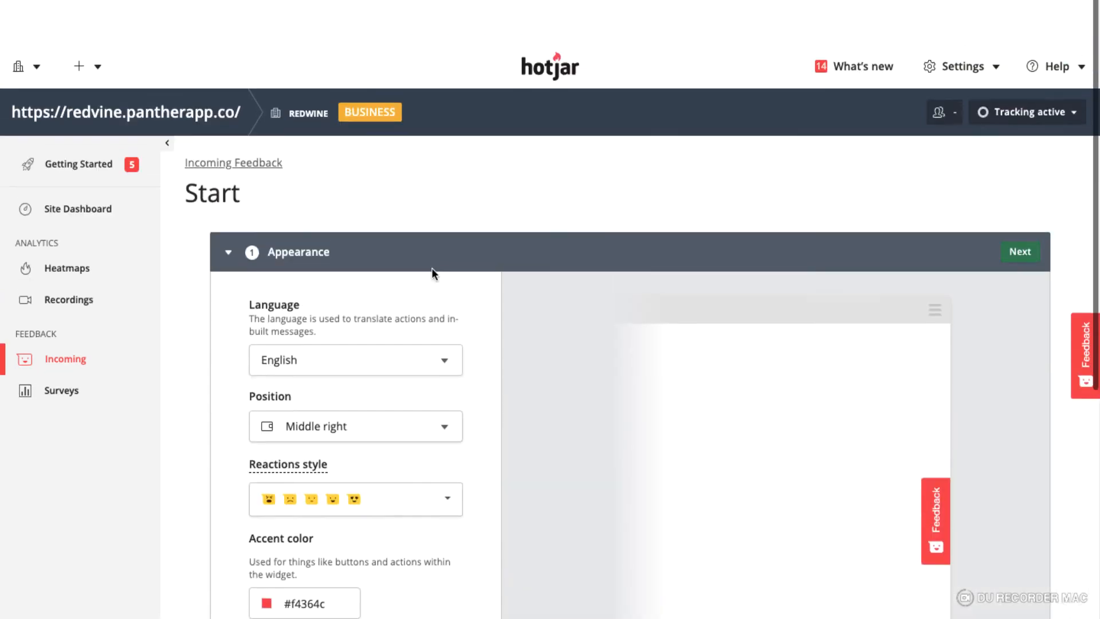
click(227, 205)
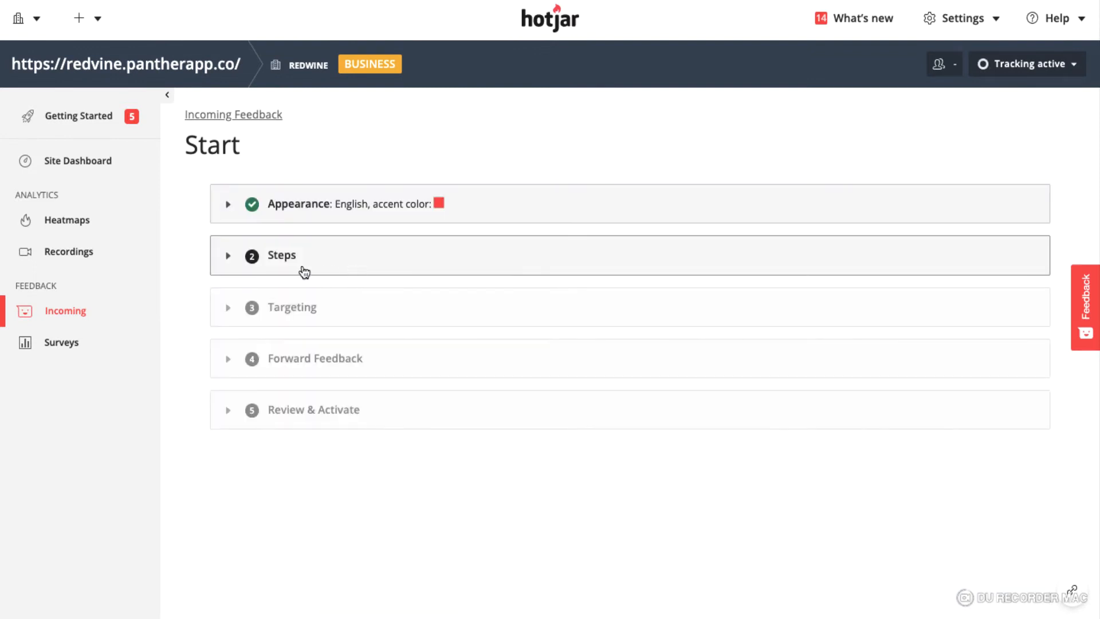
Open the Steps section and retype the emotion question as 'How would you rate your experience?'
click(302, 270)
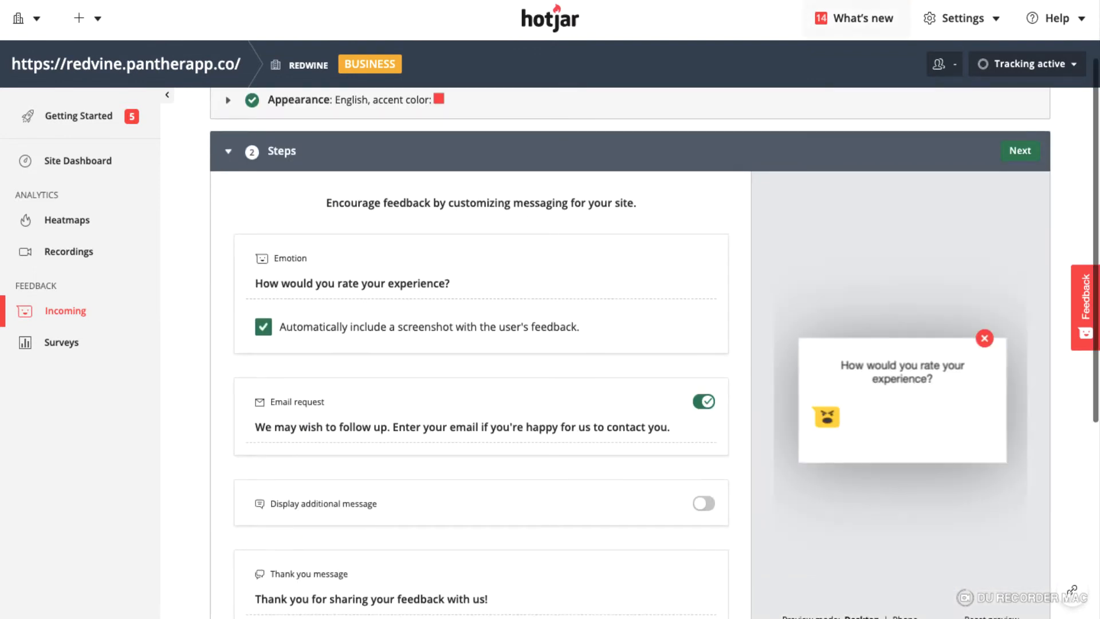
scroll(539, 280, up, 1)
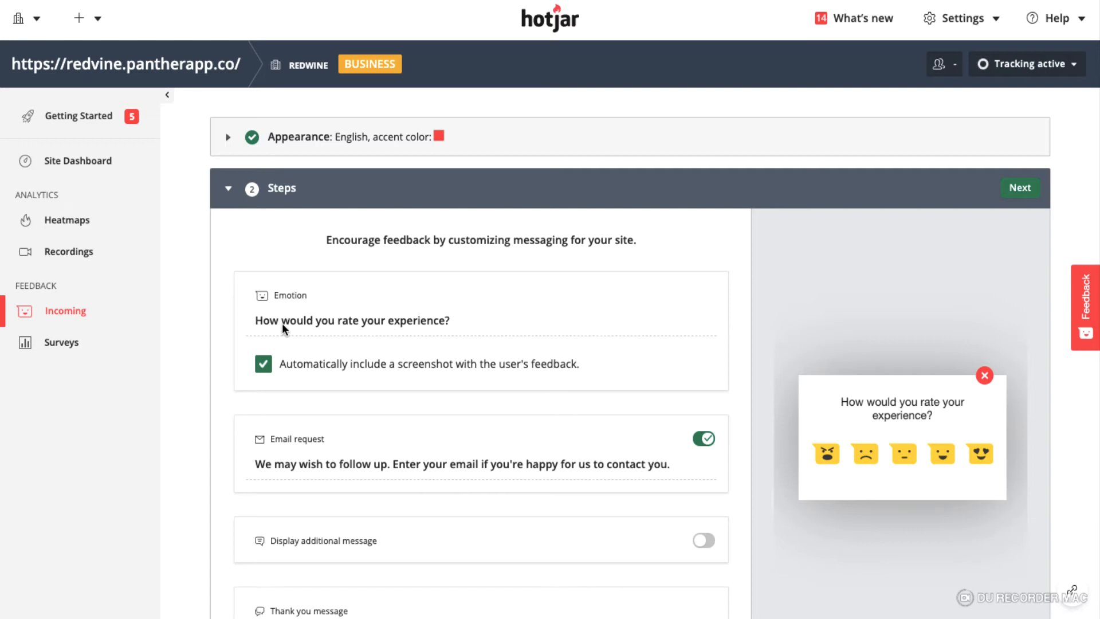
click(445, 321)
key(BackSpace)
key(BackSpace)
key(BackSpace)
key(BackSpace)
key(BackSpace)
key(BackSpace)
key(BackSpace)
key(BackSpace)
key(BackSpace)
key(BackSpace)
key(BackSpace)
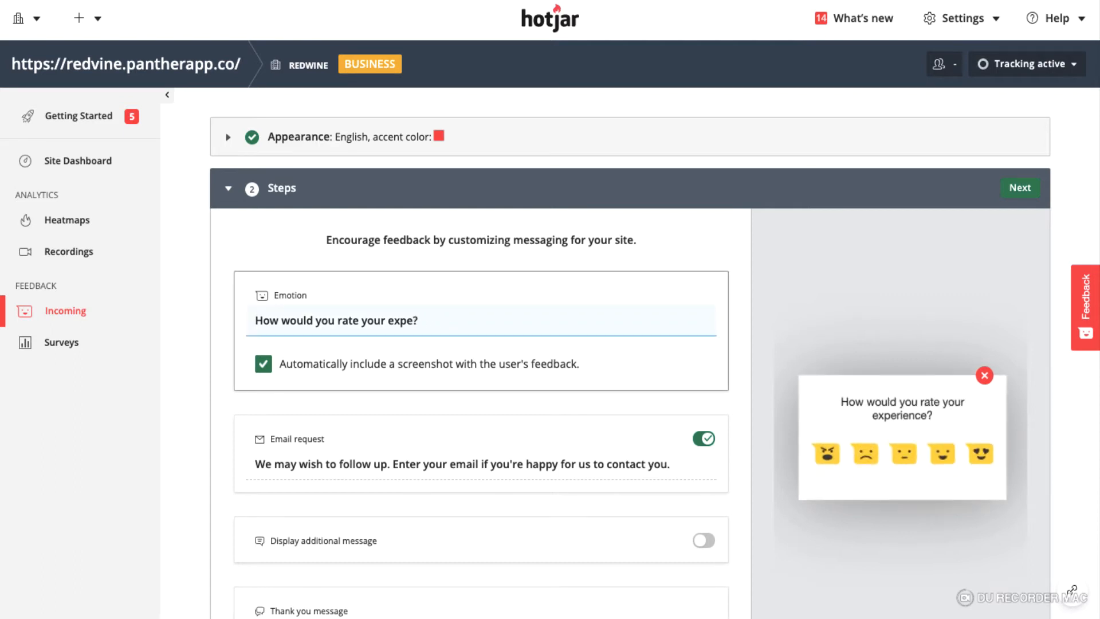
text(serv)
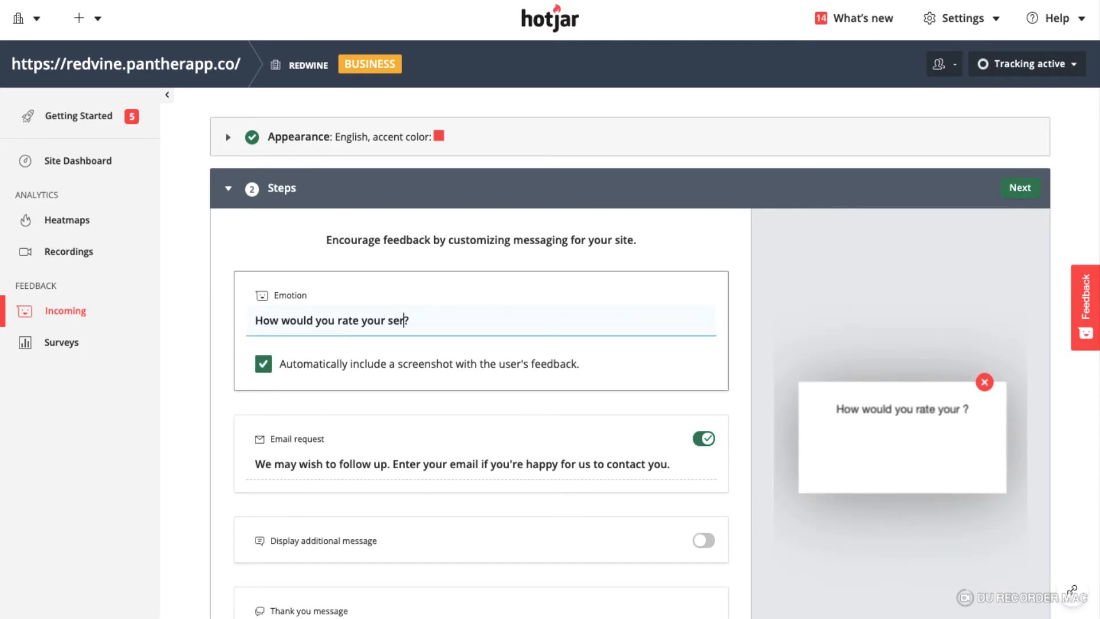
key(BackSpace)
key(BackSpace)
key(BackSpace)
key(BackSpace)
text(exo)
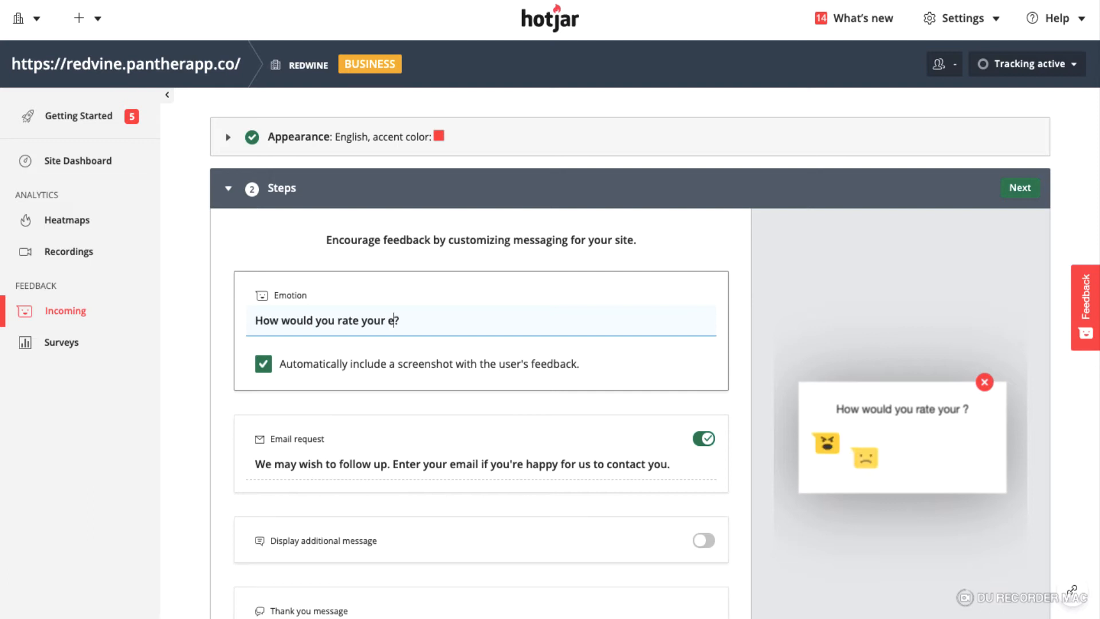
key(BackSpace)
text(perience)
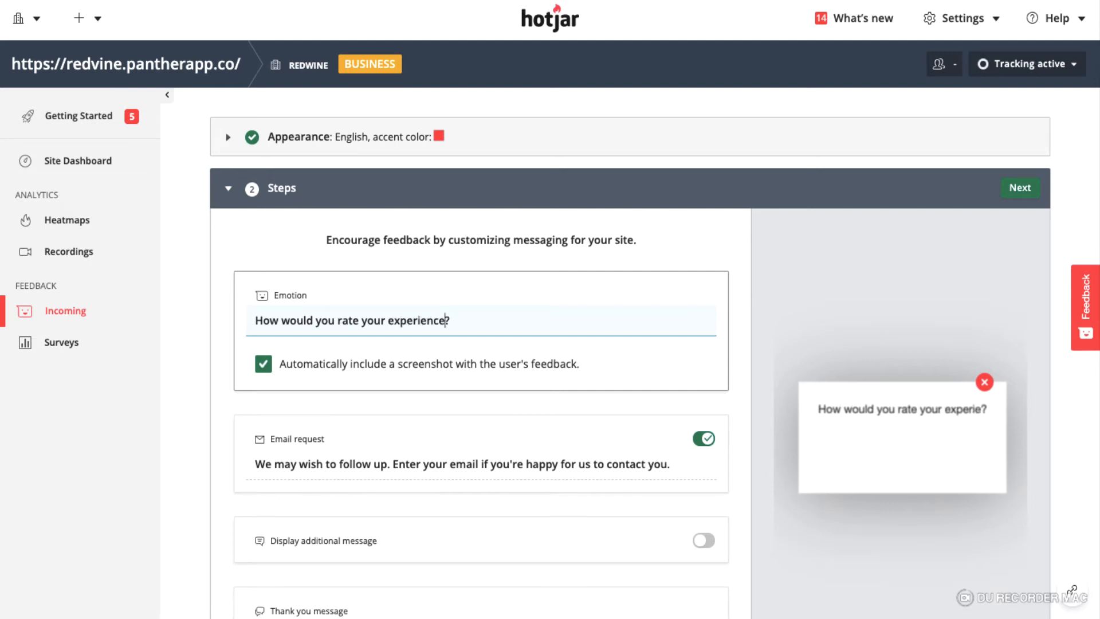
Switch the additional message display on and off again
scroll(489, 380, down, 3)
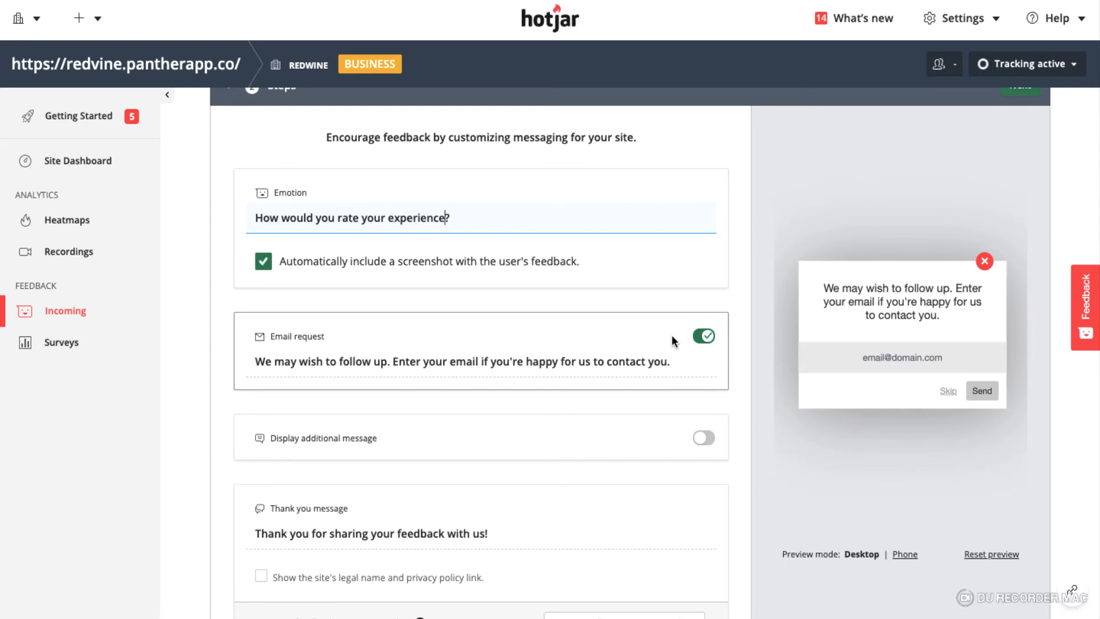
scroll(672, 335, down, 2)
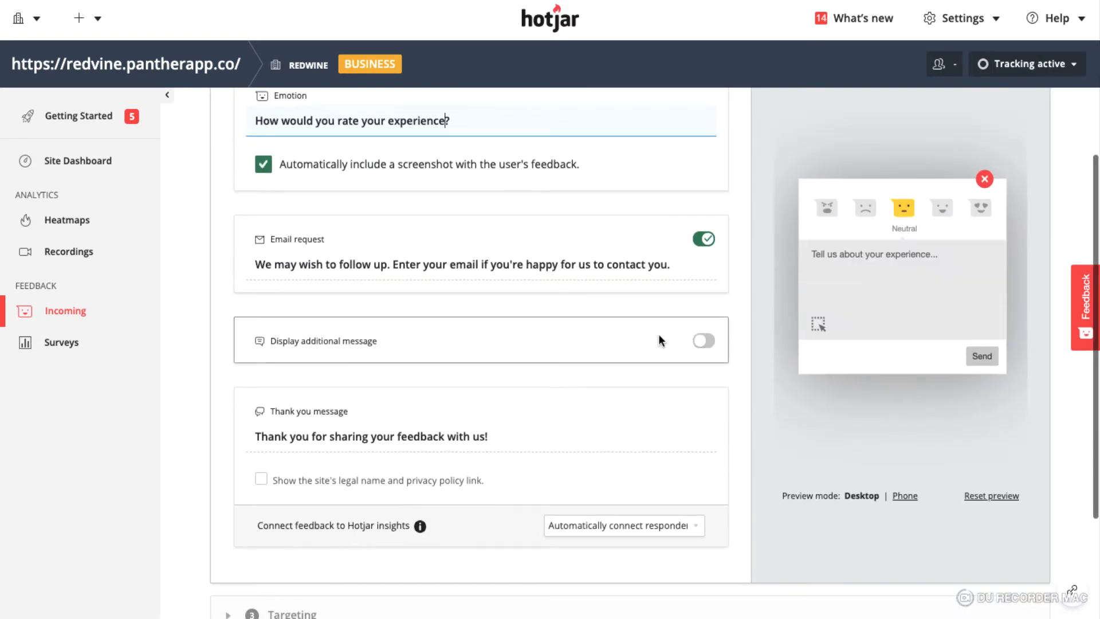
click(704, 342)
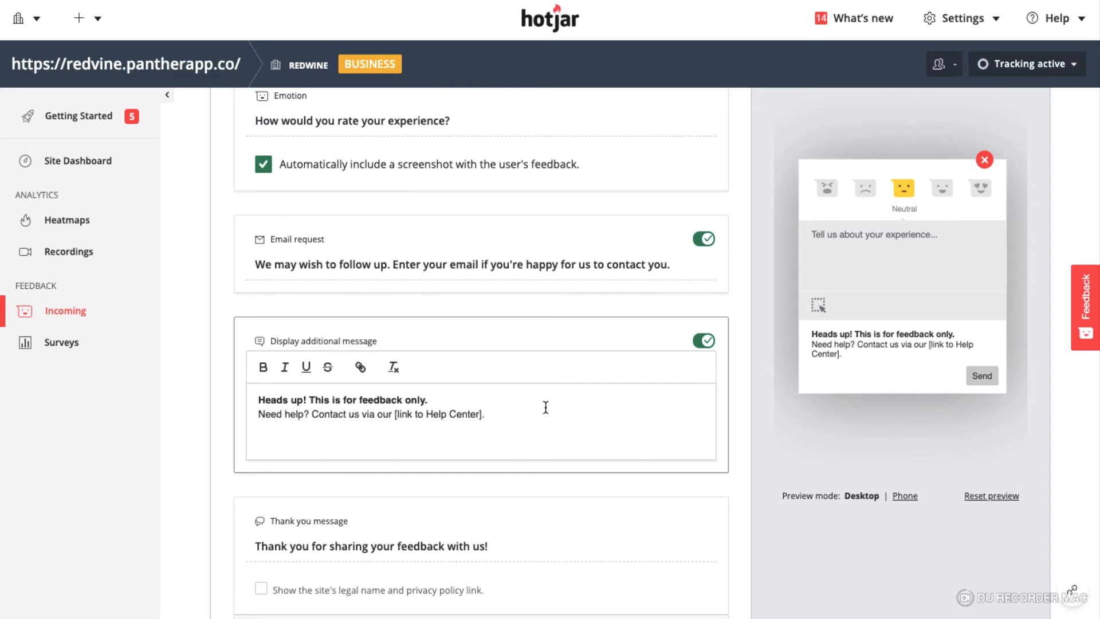
click(703, 342)
scroll(536, 455, down, 2)
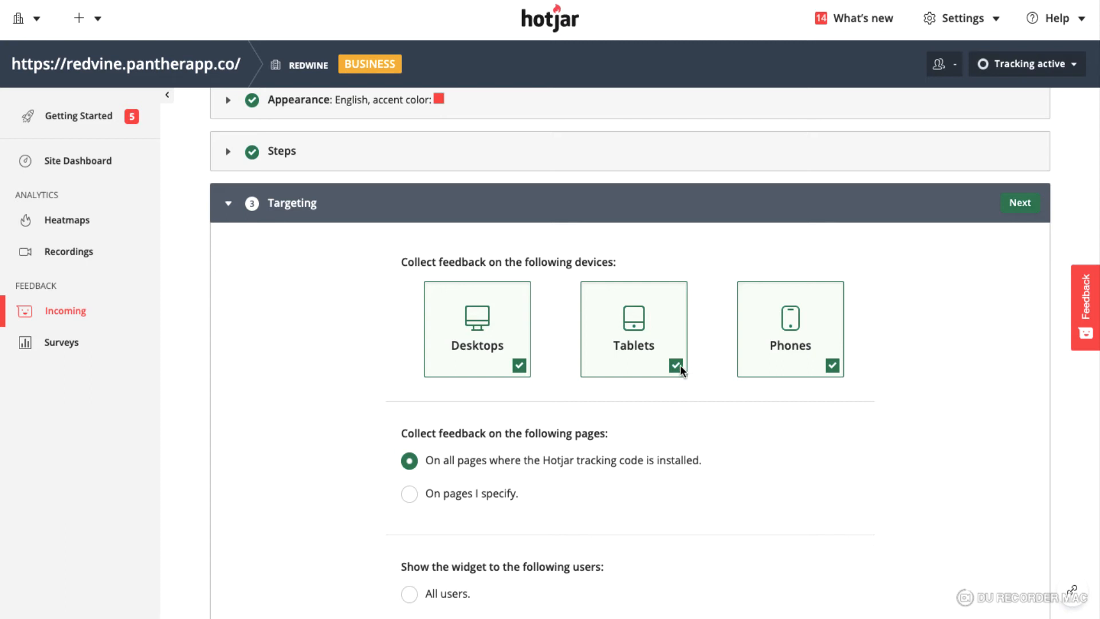
Switch page targeting to specified pages and back to all pages with the tracking code
scroll(872, 424, down, 3)
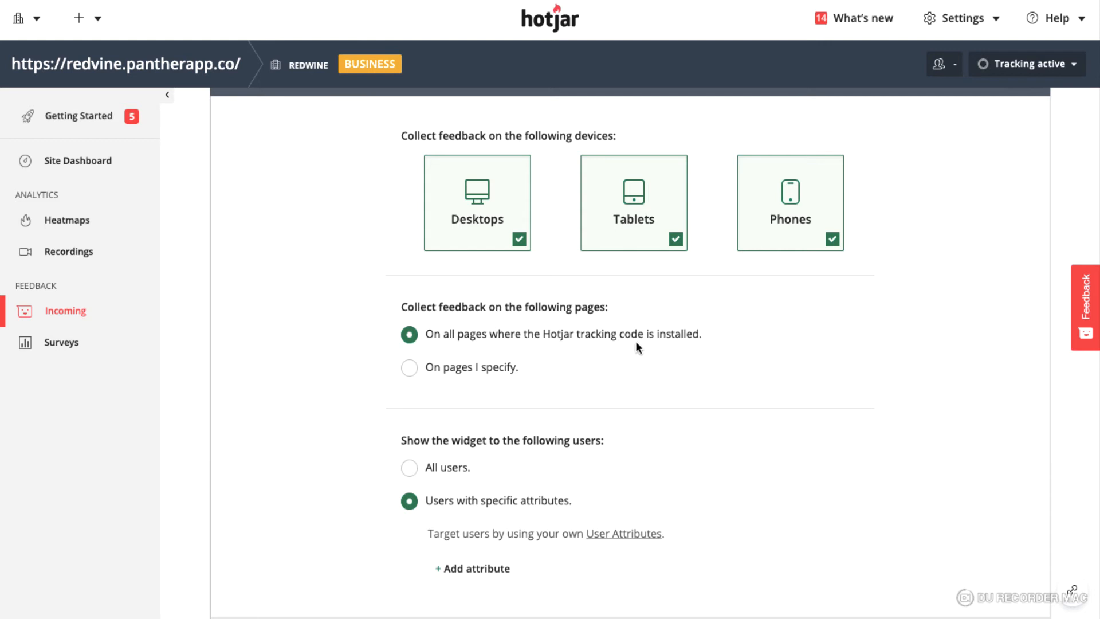
click(408, 367)
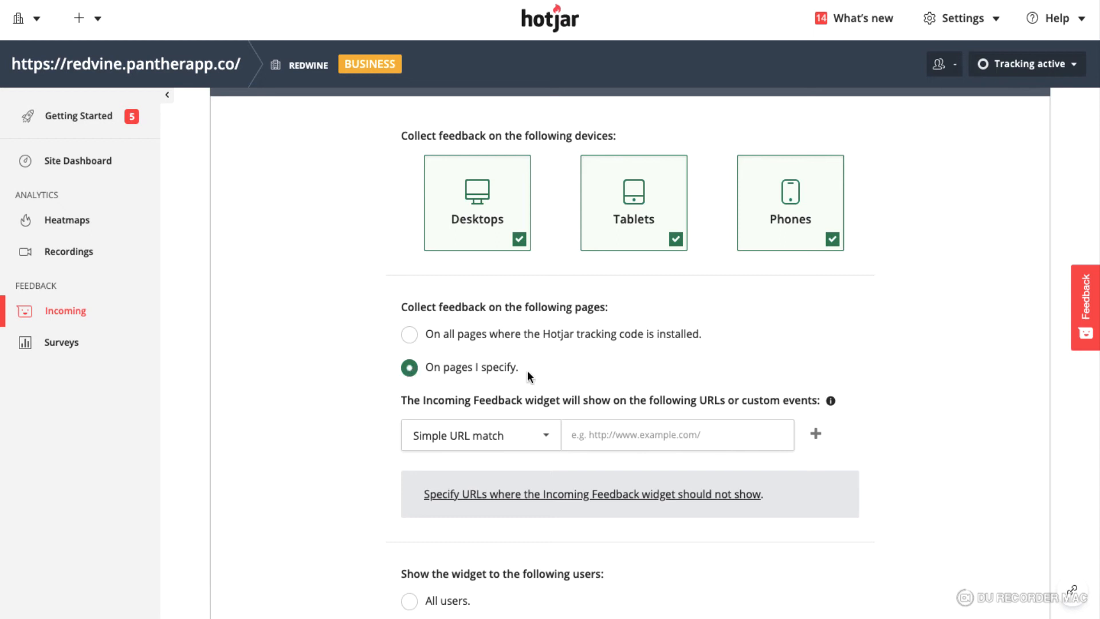
scroll(530, 375, down, 2)
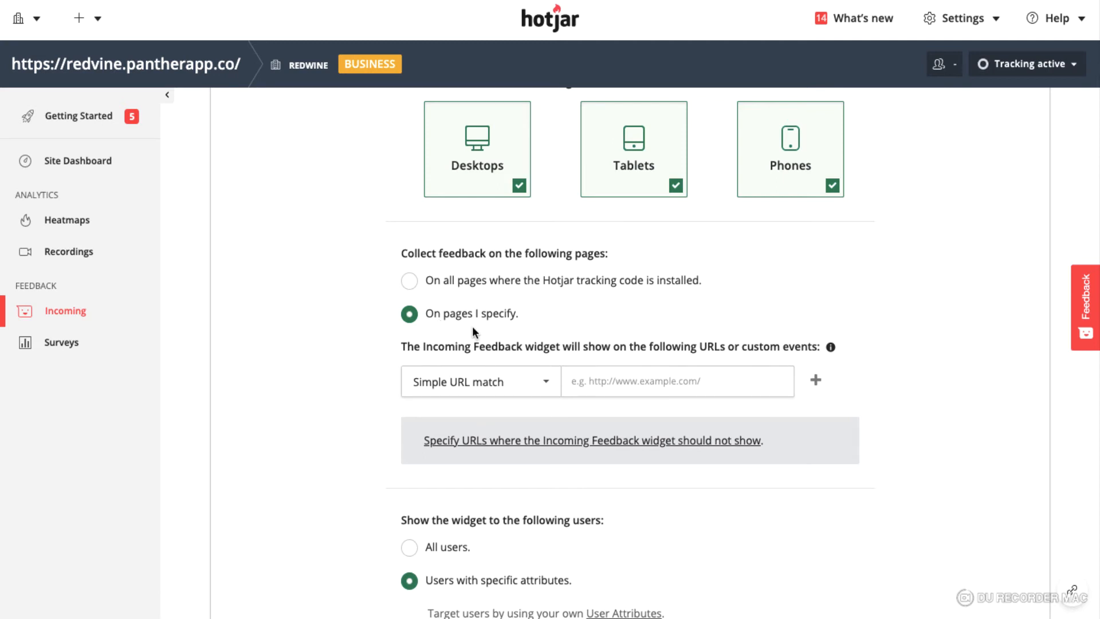
click(409, 280)
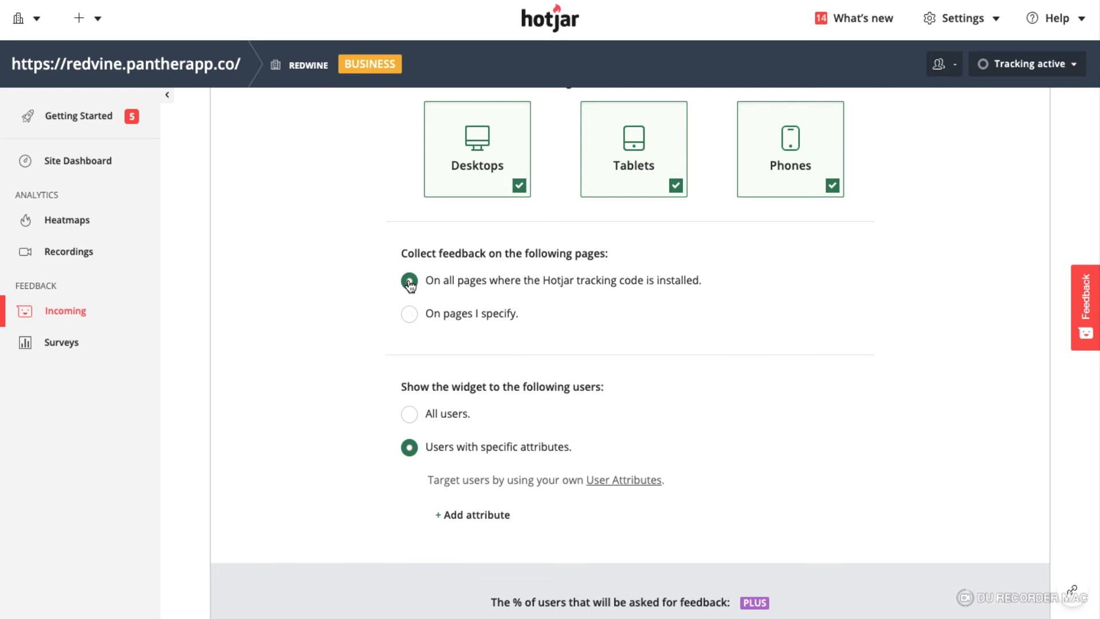
scroll(775, 336, down, 3)
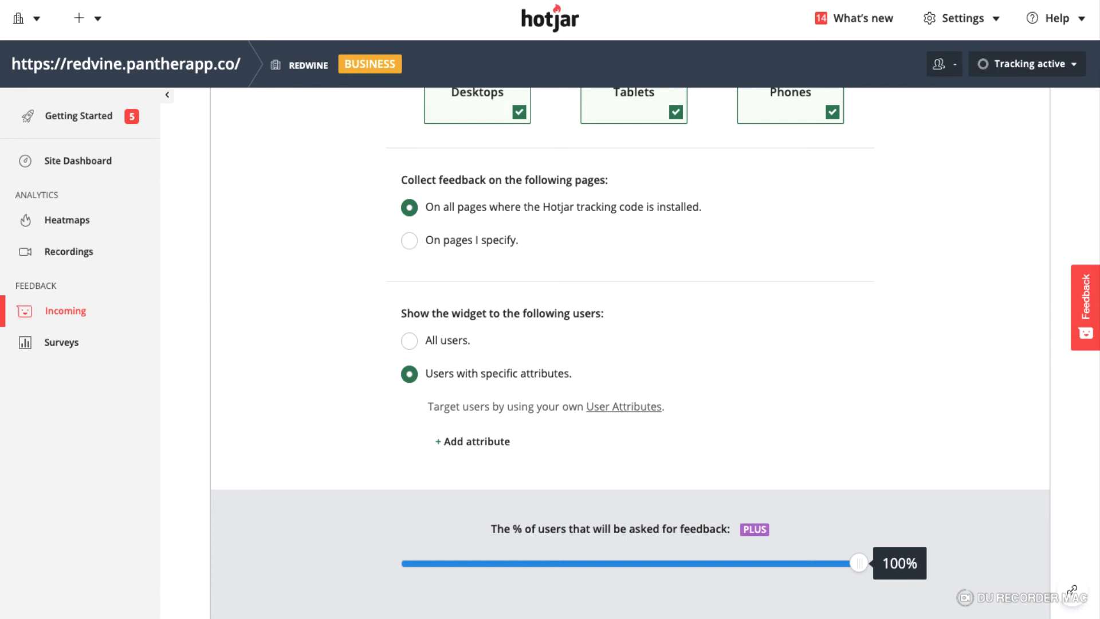
Switch to the User Attributes settings tab and select the attributes snippet code
key(ctrl+Tab)
scroll(636, 320, up, 3)
scroll(634, 321, down, 3)
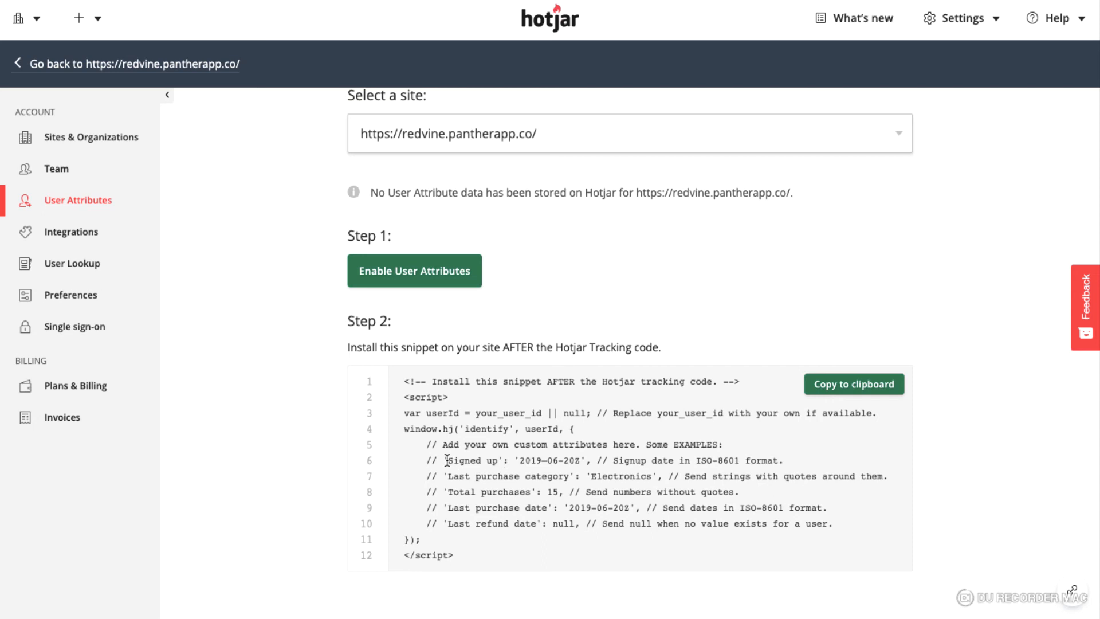
drag(448, 460, 596, 458)
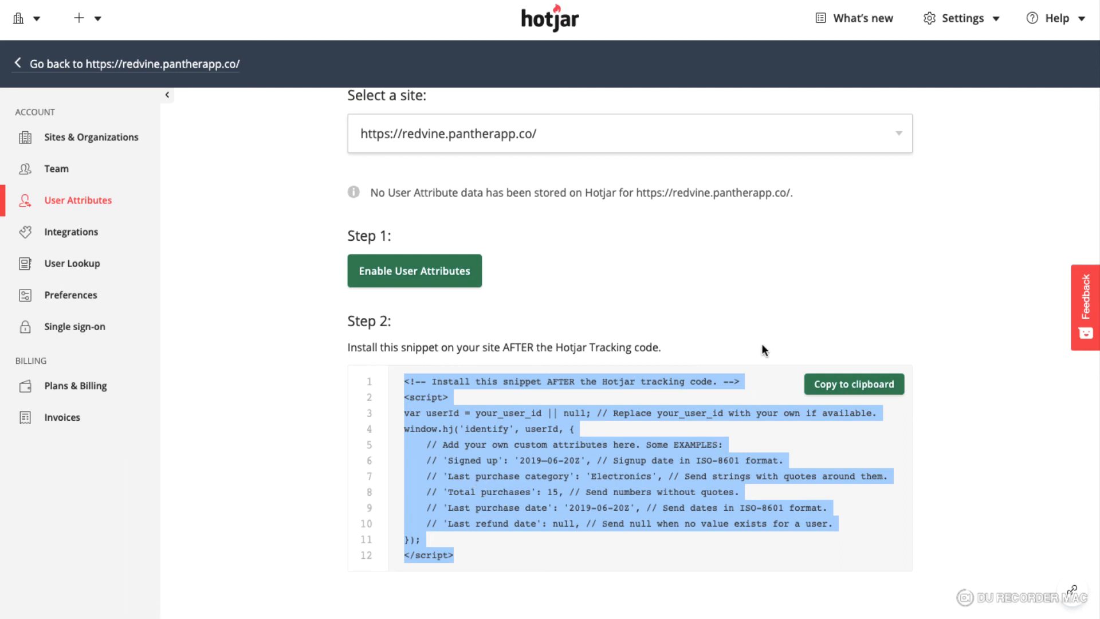
Return to the widget setup and close the Targeting section
click(733, 385)
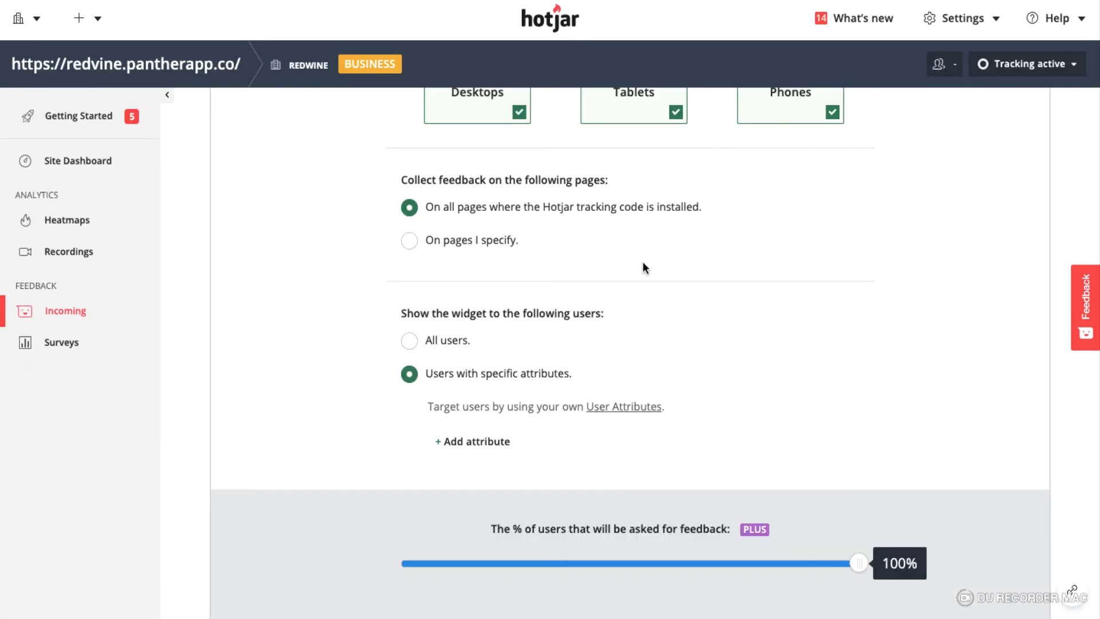
scroll(642, 261, down, 3)
scroll(642, 261, up, 1)
scroll(641, 261, up, 6)
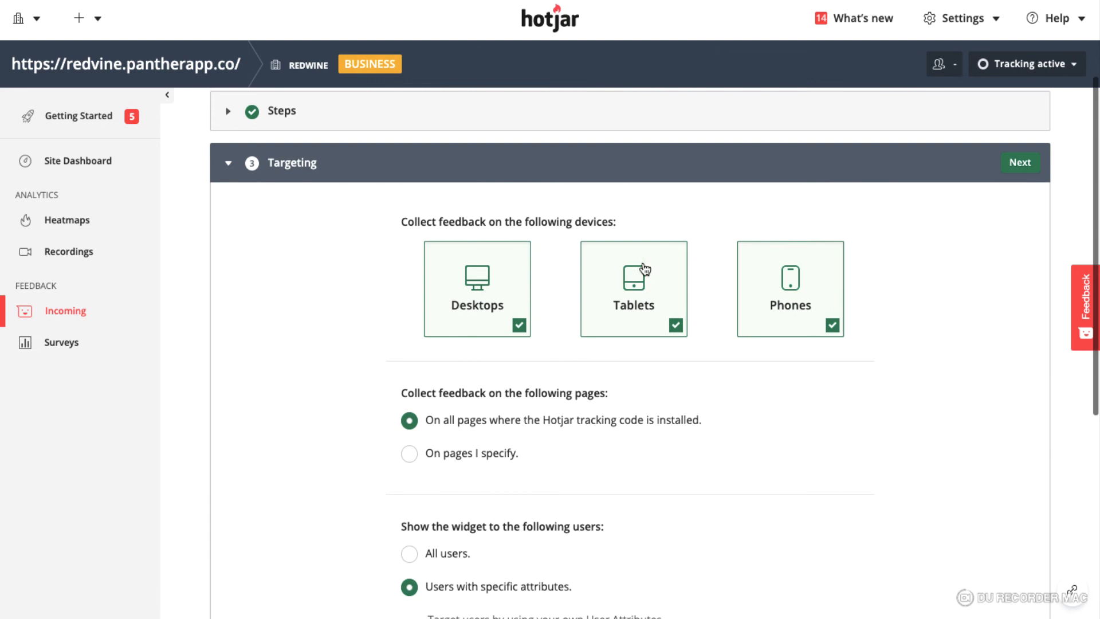
click(344, 204)
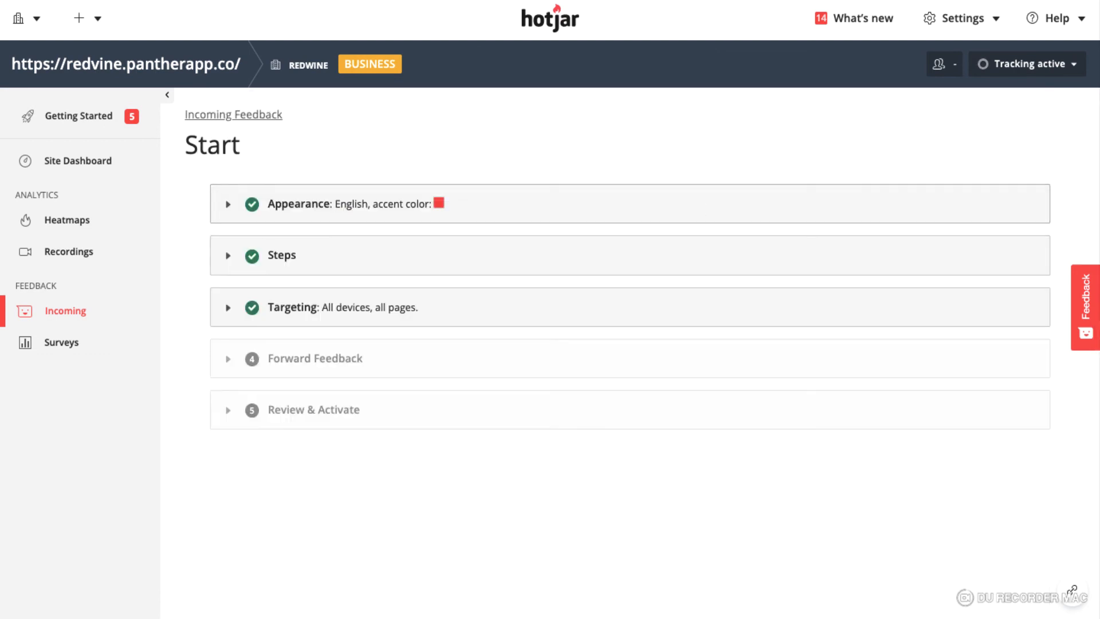
Open the Forward Feedback section and turn on receiving feedback responses via email
click(362, 375)
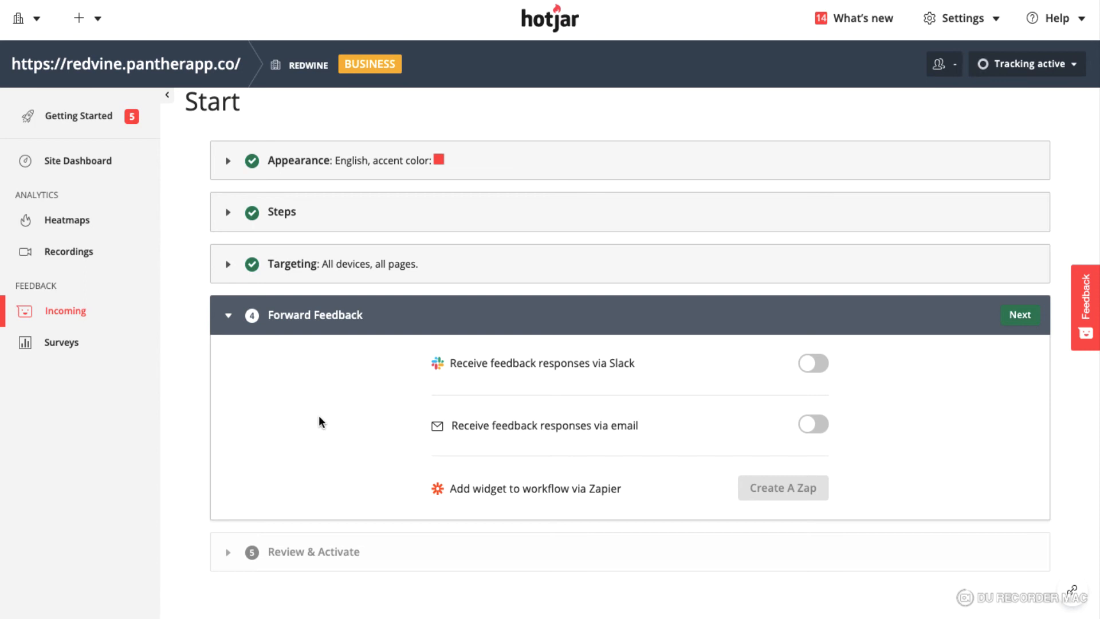
click(817, 424)
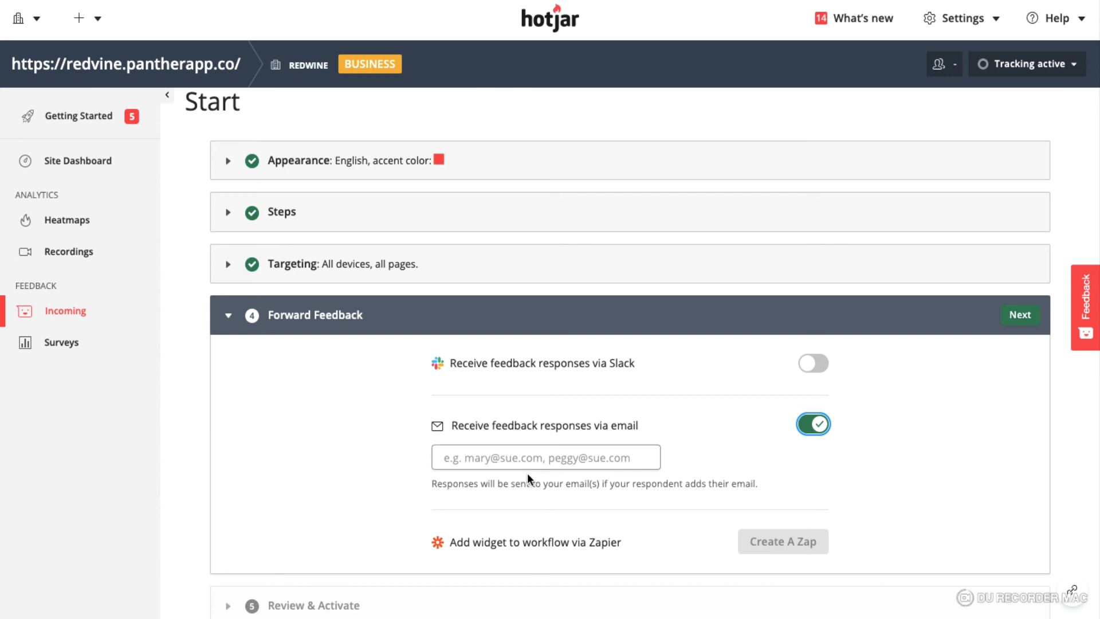
click(539, 459)
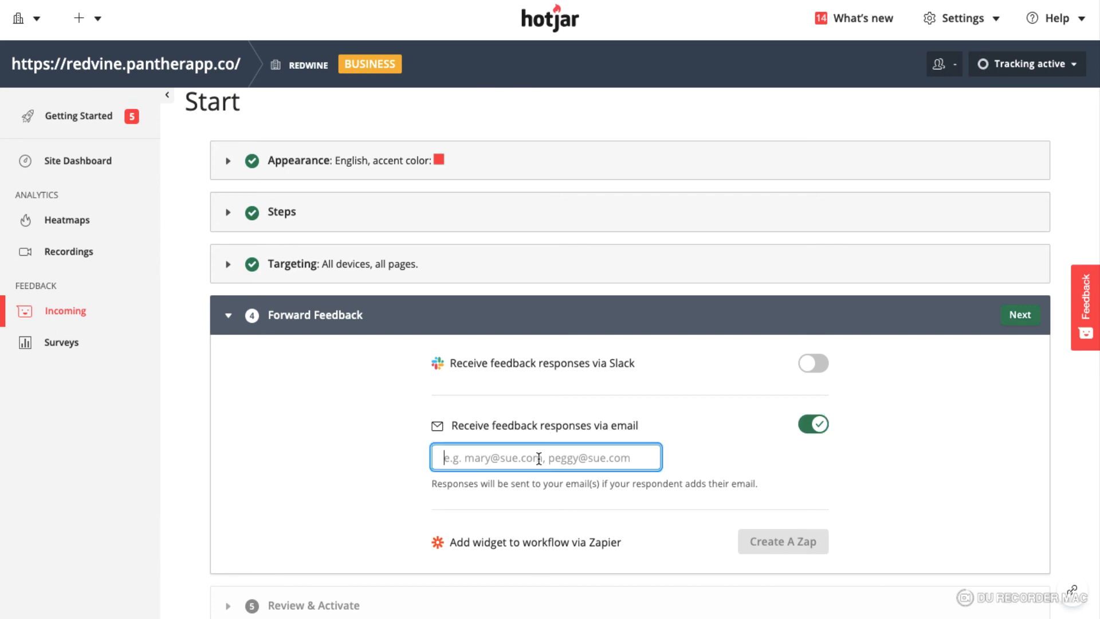
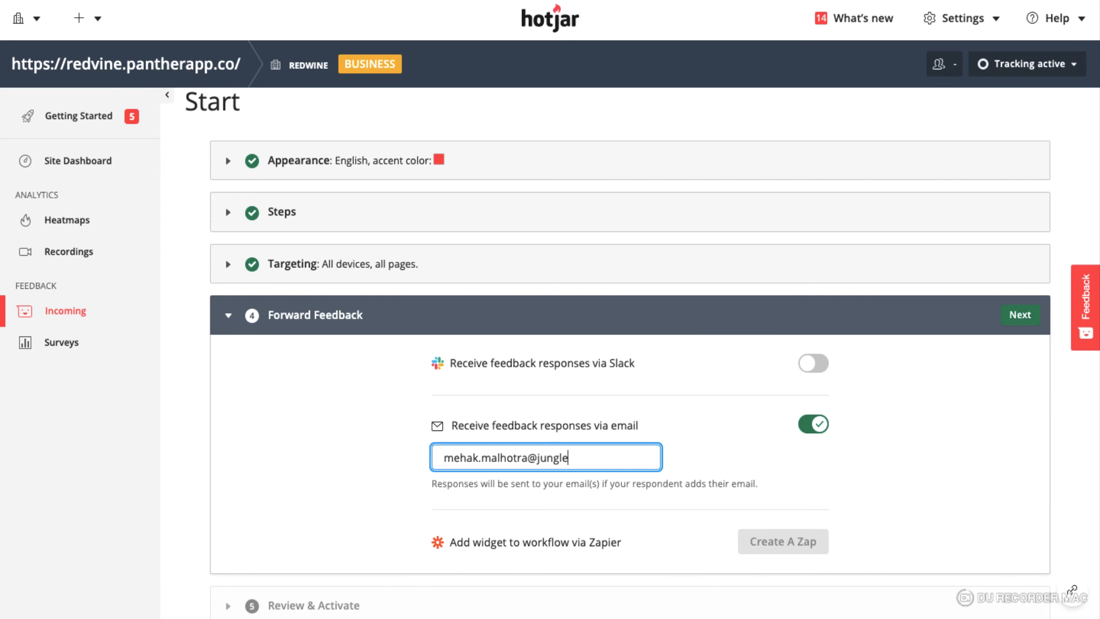
Enter the recipient's e-mail address for forwarded feedback responses
scroll(769, 463, down, 1)
click(858, 420)
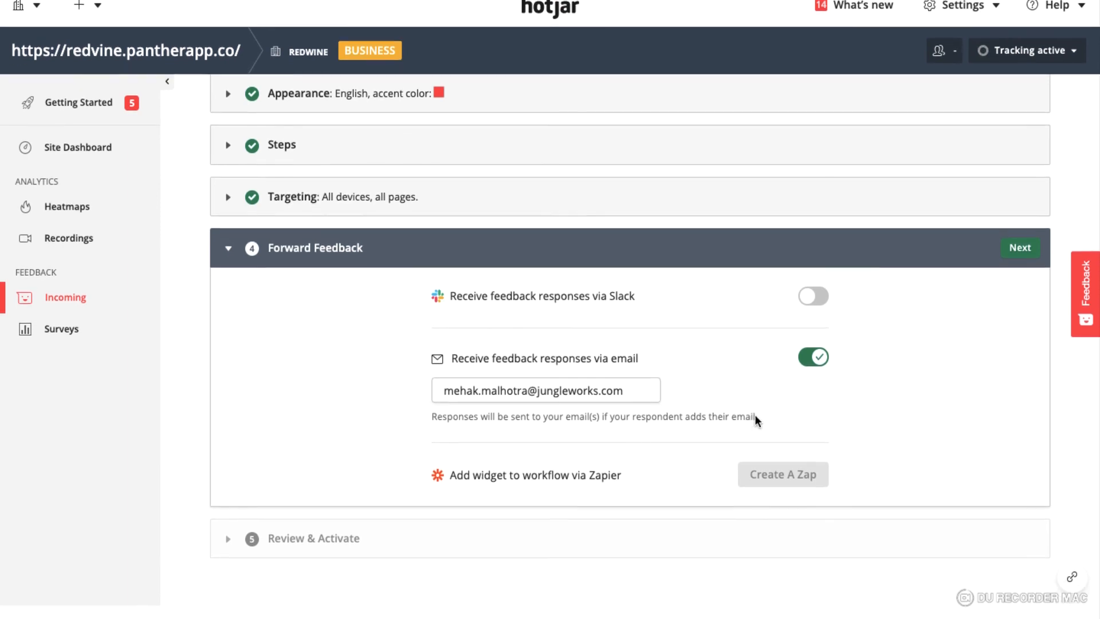
Open Review & Activate, set the status to Active and start Incoming Feedback, dismissing the follow-up notice
click(302, 551)
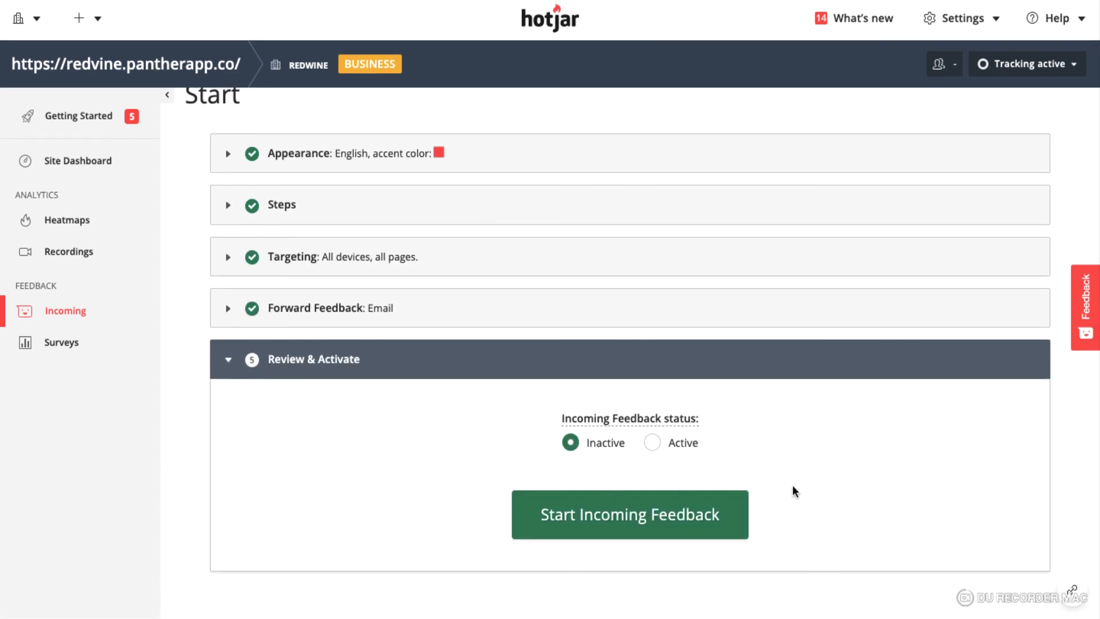
click(650, 445)
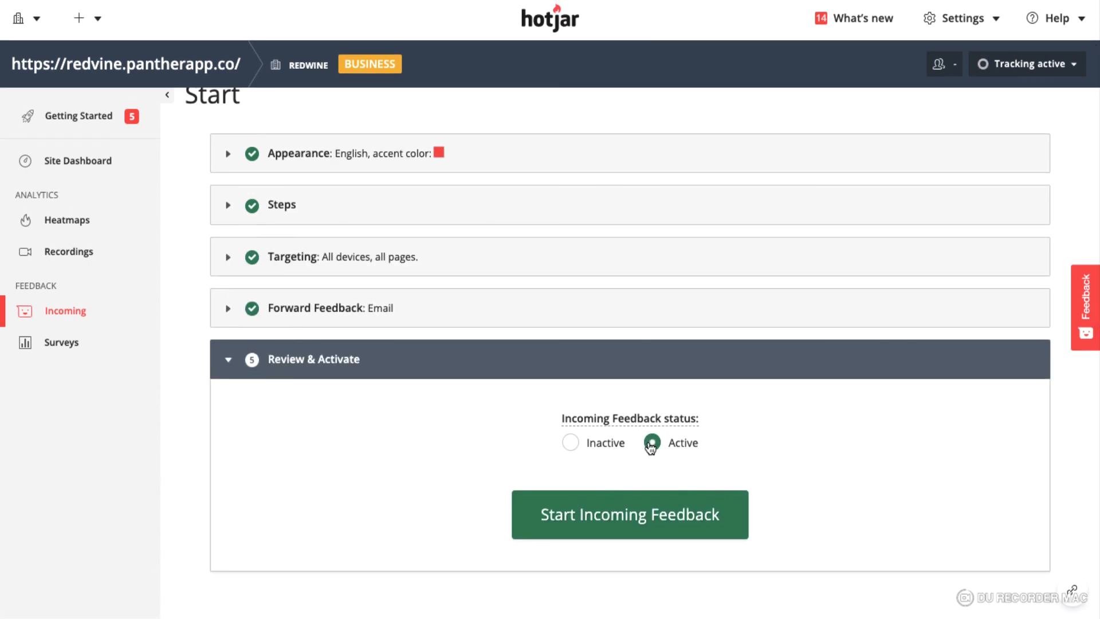
click(660, 514)
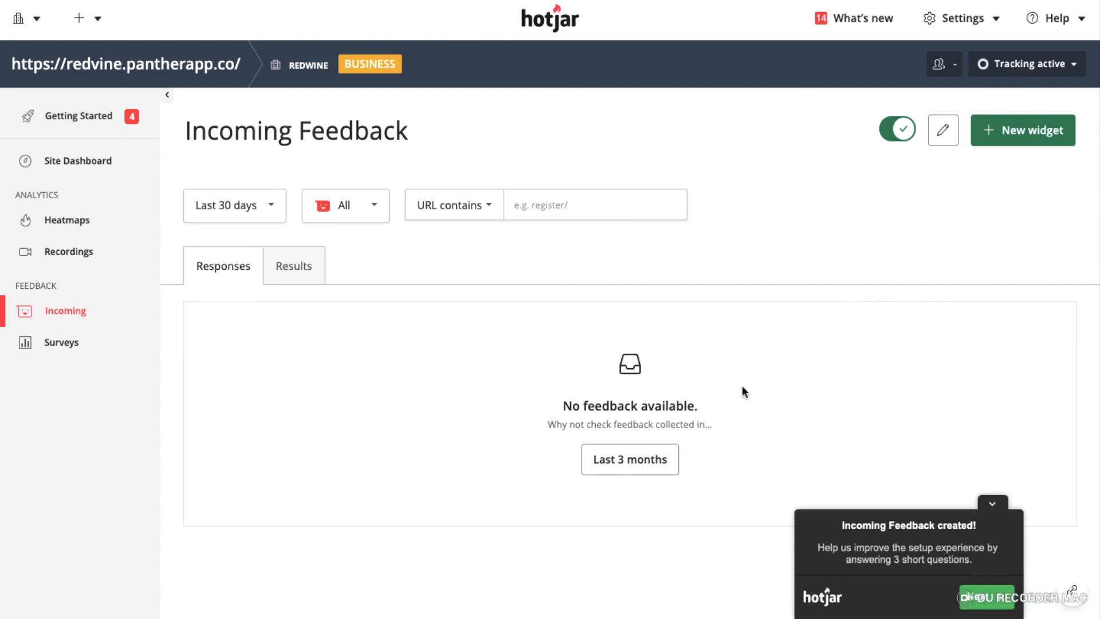
click(991, 504)
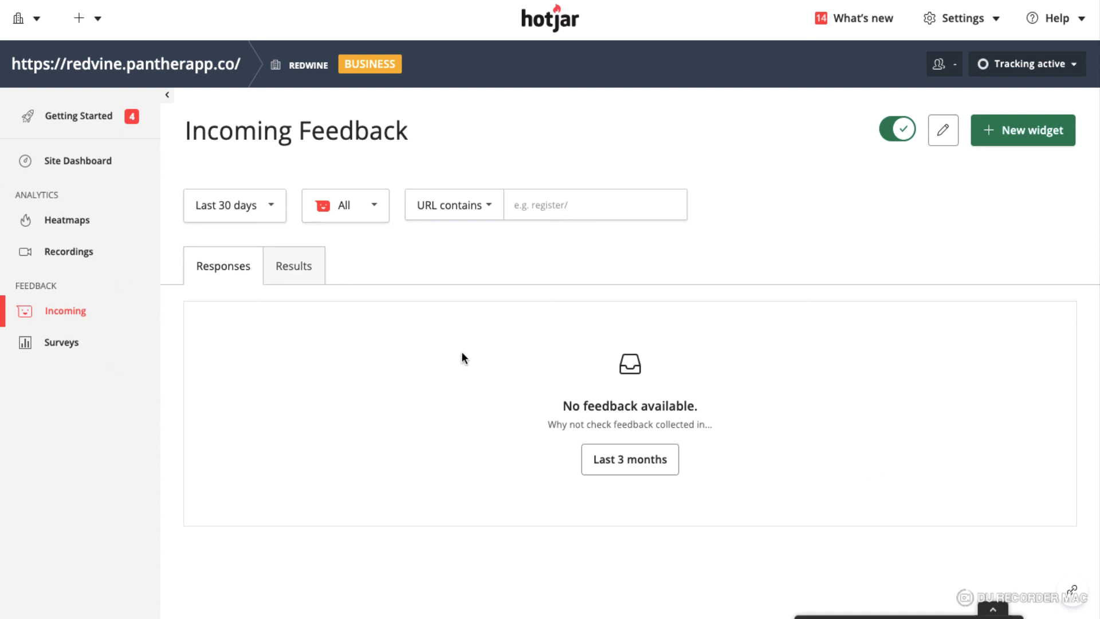
Examine the response filters for time range, emotion and URL matching
scroll(261, 393, down, 1)
click(270, 210)
click(270, 210)
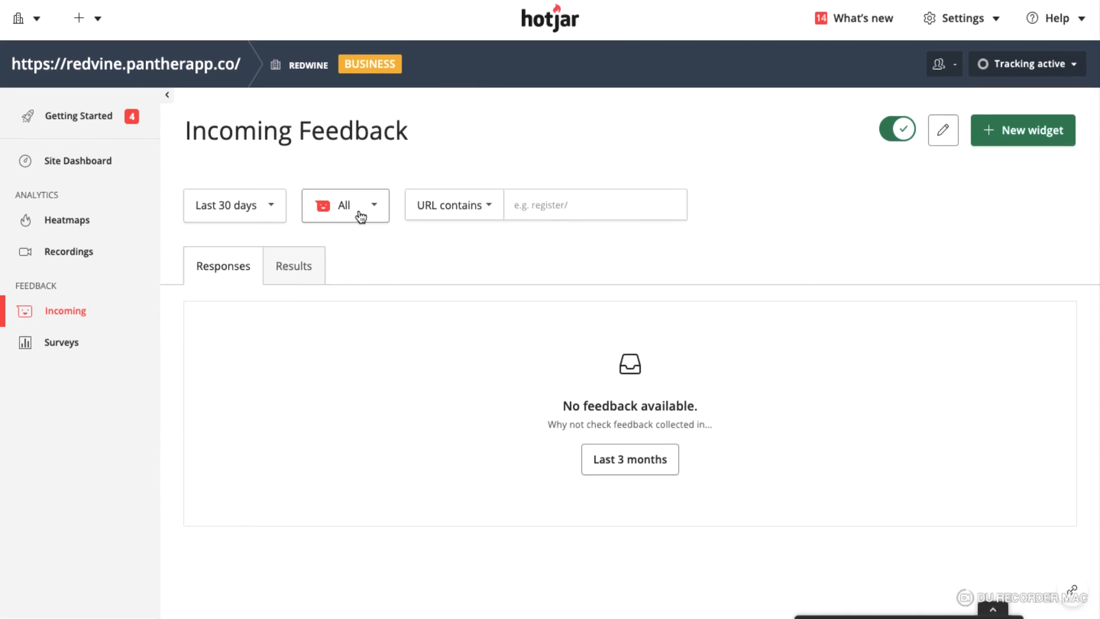
click(267, 213)
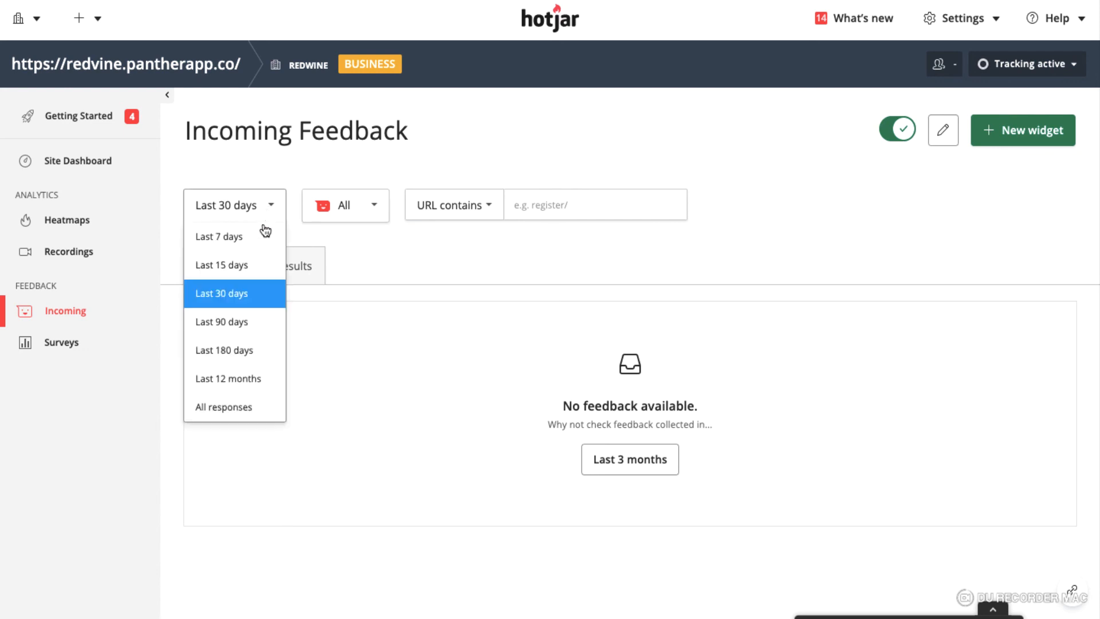
click(367, 216)
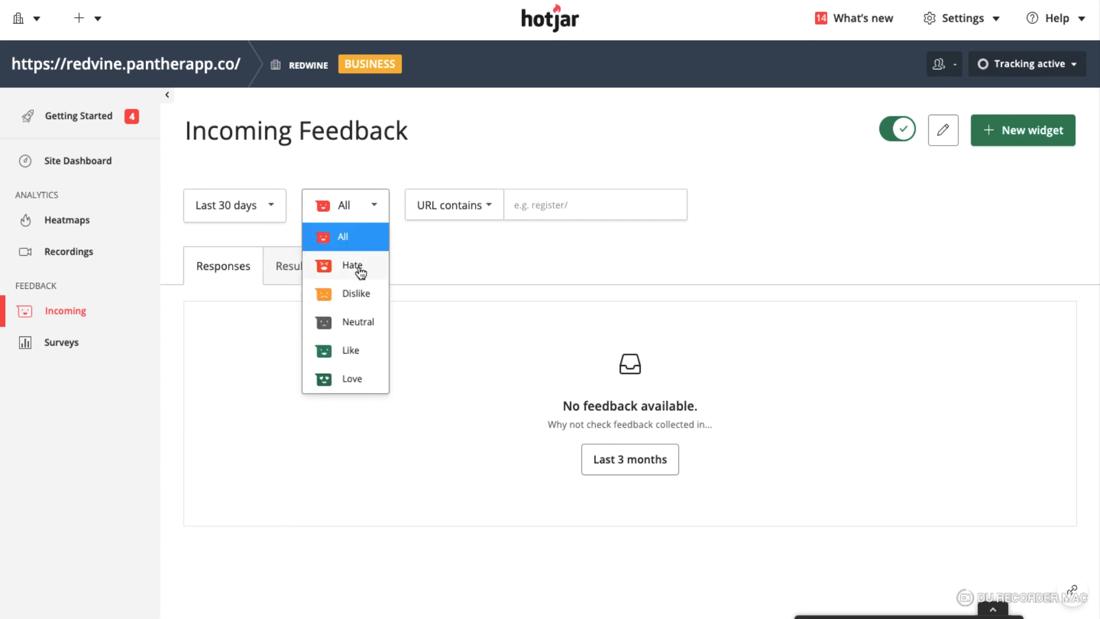
click(458, 219)
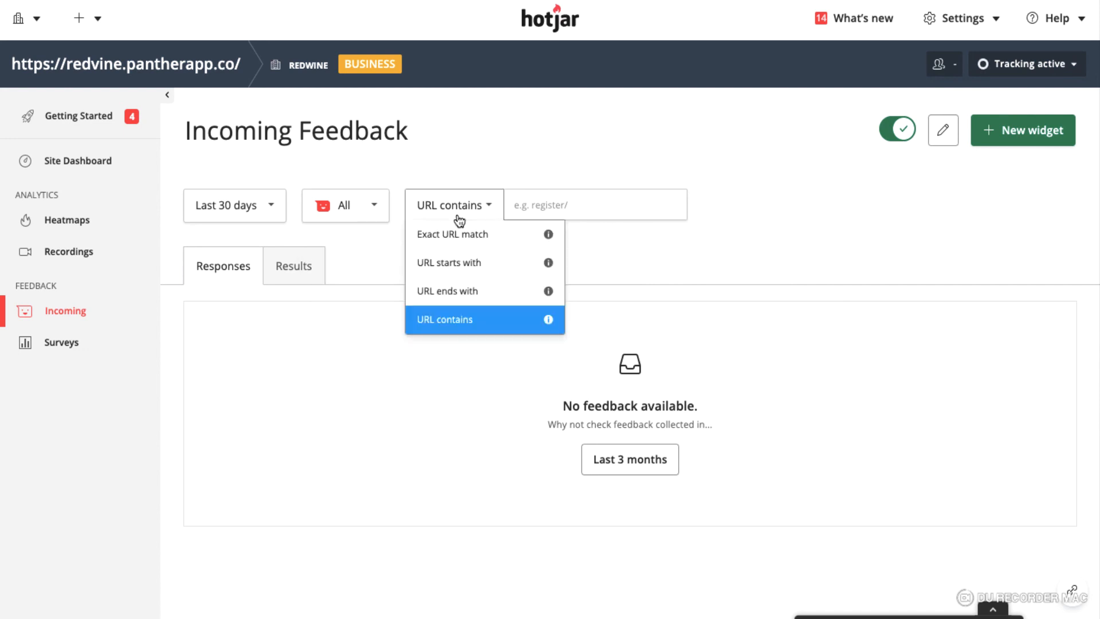
click(367, 404)
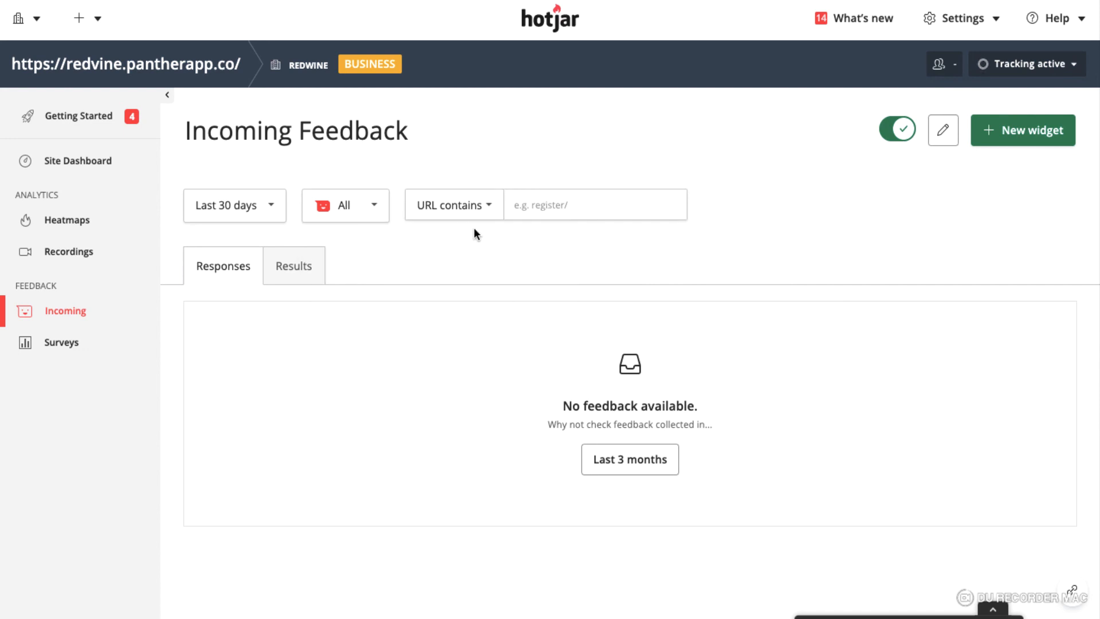
click(510, 213)
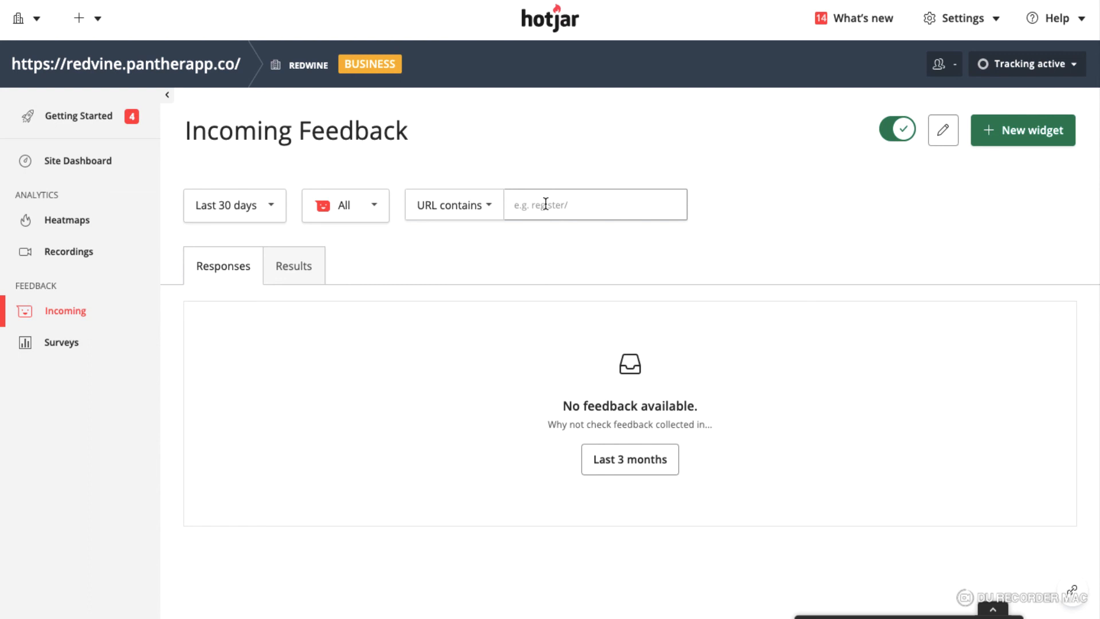